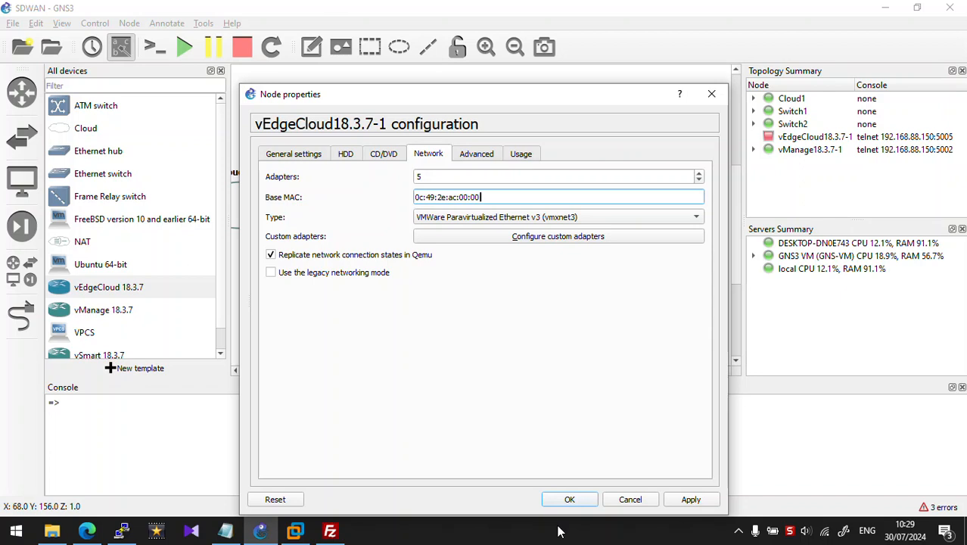
# Step: Confirm the vBond node's settings with 5 network adapters
pyautogui.click(562, 505)
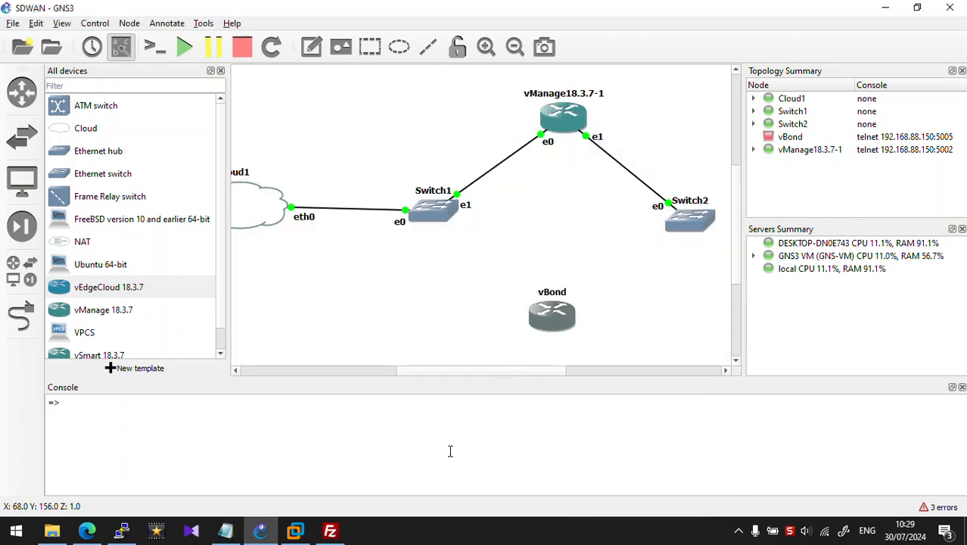
# Step: Link Switch1 Ethernet2 to vBond Management0/0, and vBond Ge0/0 to Switch2 Ethernet1
pyautogui.click(219, 71)
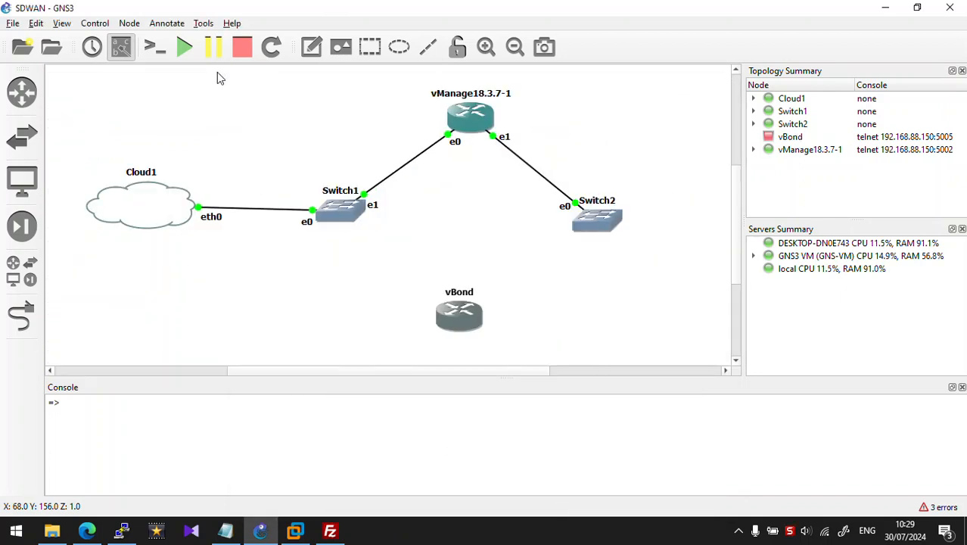
pyautogui.click(21, 316)
pyautogui.click(335, 206)
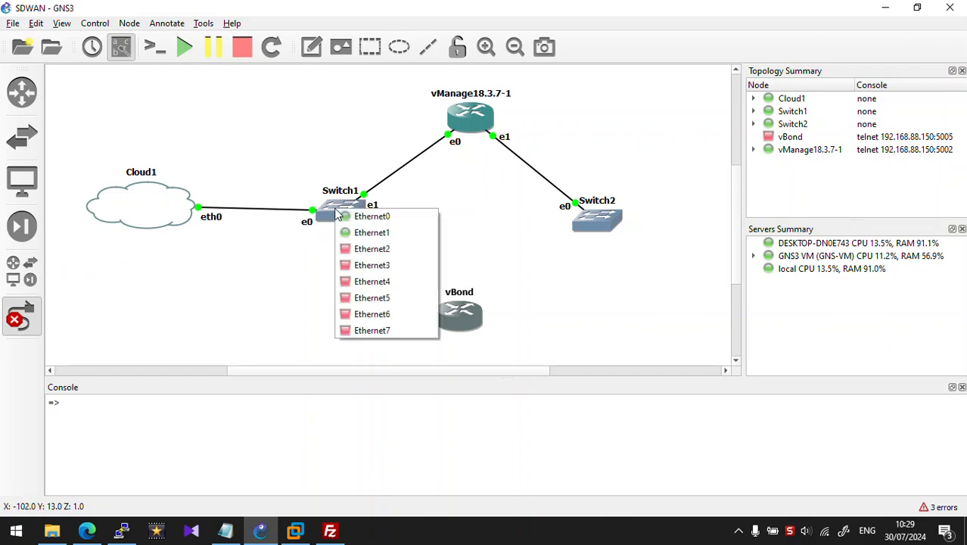
pyautogui.click(378, 247)
pyautogui.click(457, 321)
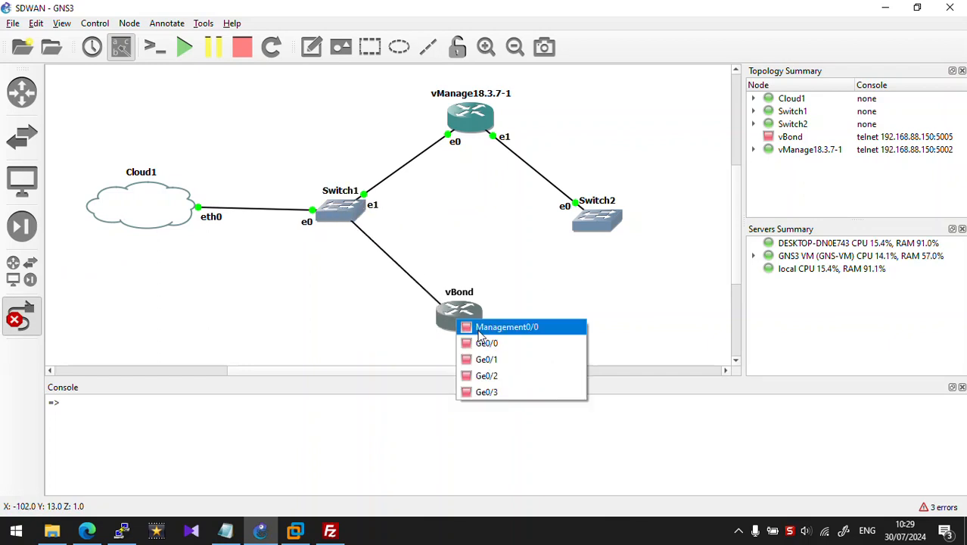
pyautogui.click(488, 327)
pyautogui.click(450, 316)
pyautogui.click(499, 342)
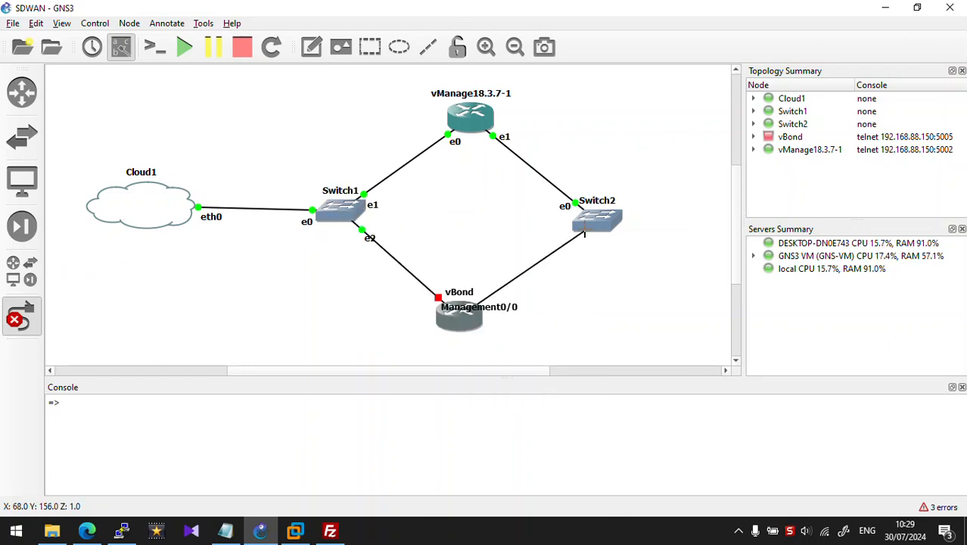
pyautogui.click(585, 230)
pyautogui.click(605, 253)
pyautogui.rightClick(587, 268)
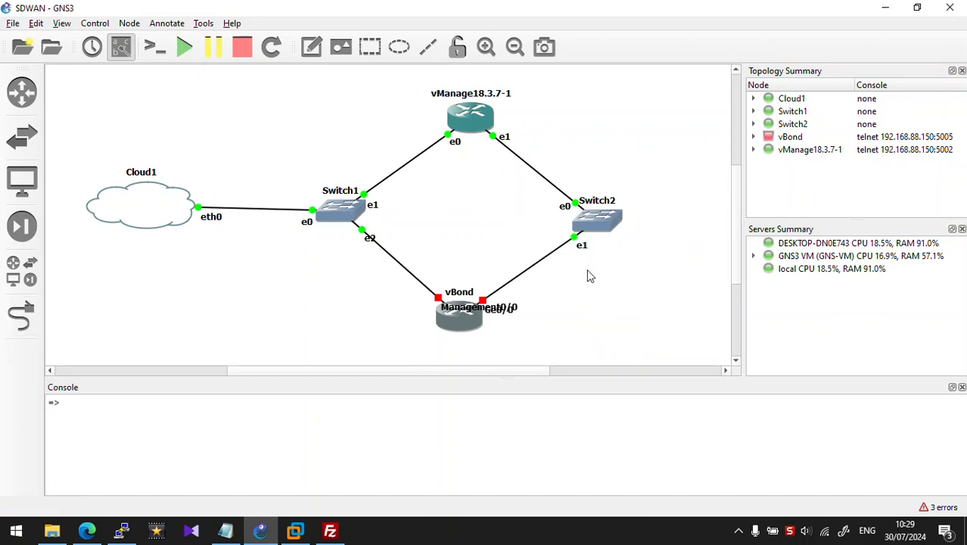
# Step: Reposition vBond's labels, start the vBond router and open its console
pyautogui.moveTo(463, 309); pyautogui.dragTo(370, 303)
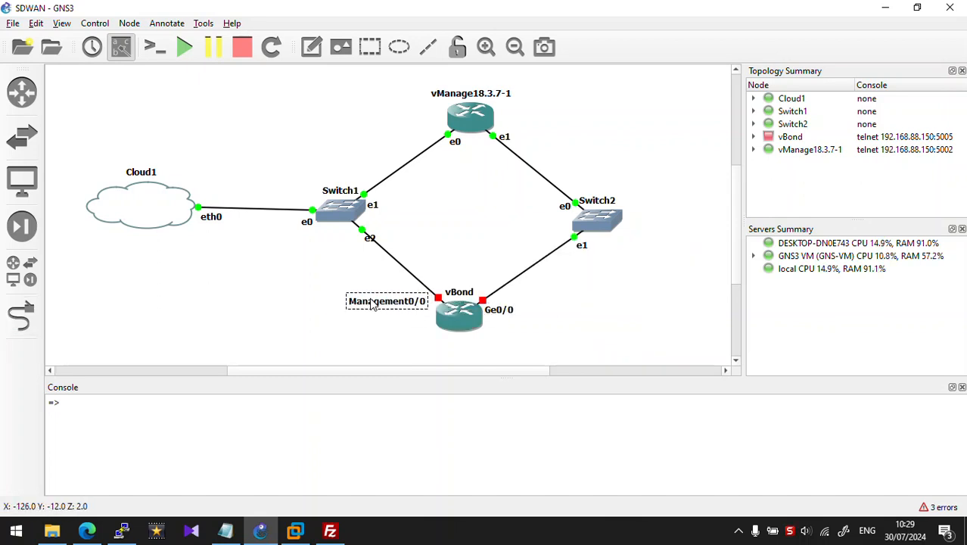
pyautogui.moveTo(460, 292); pyautogui.dragTo(464, 348)
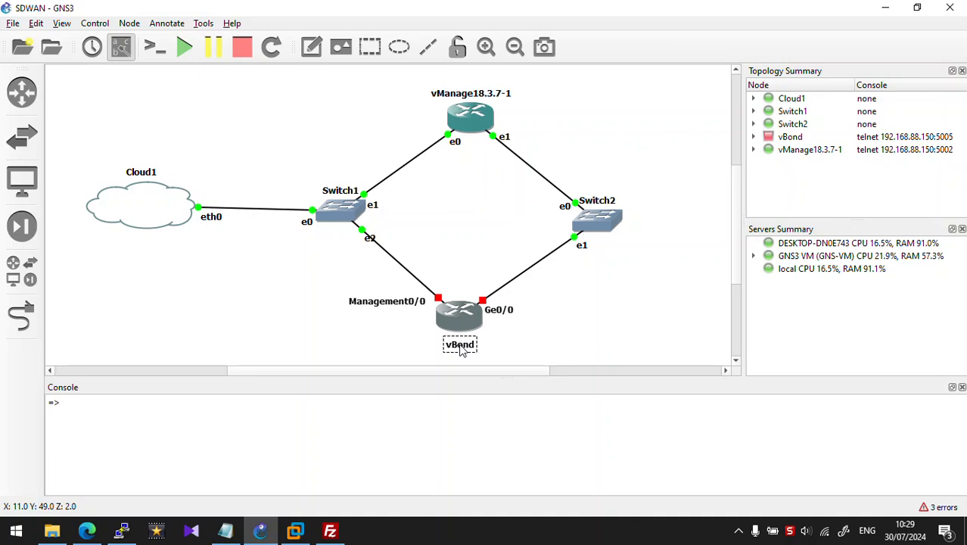
pyautogui.click(459, 314)
pyautogui.rightClick(460, 314)
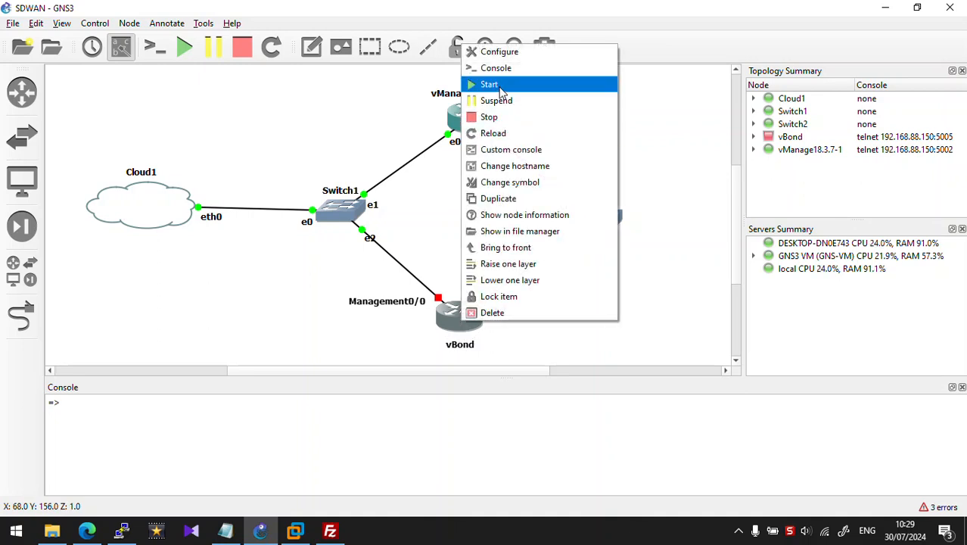
pyautogui.click(496, 84)
pyautogui.doubleClick(459, 316)
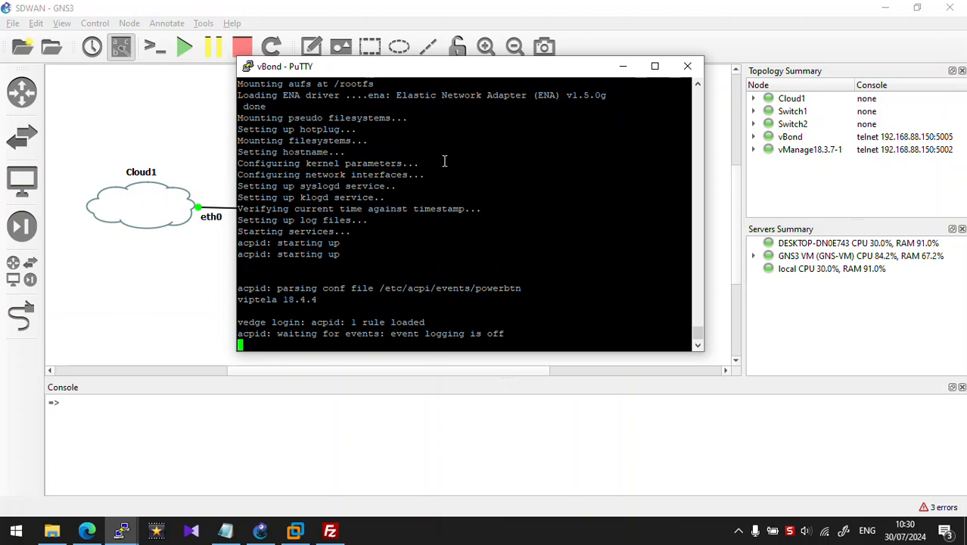
# Step: Try logging in as admin at the vedge prompt, then close the vBond console session
pyautogui.press('Return')
pyautogui.write('admin')
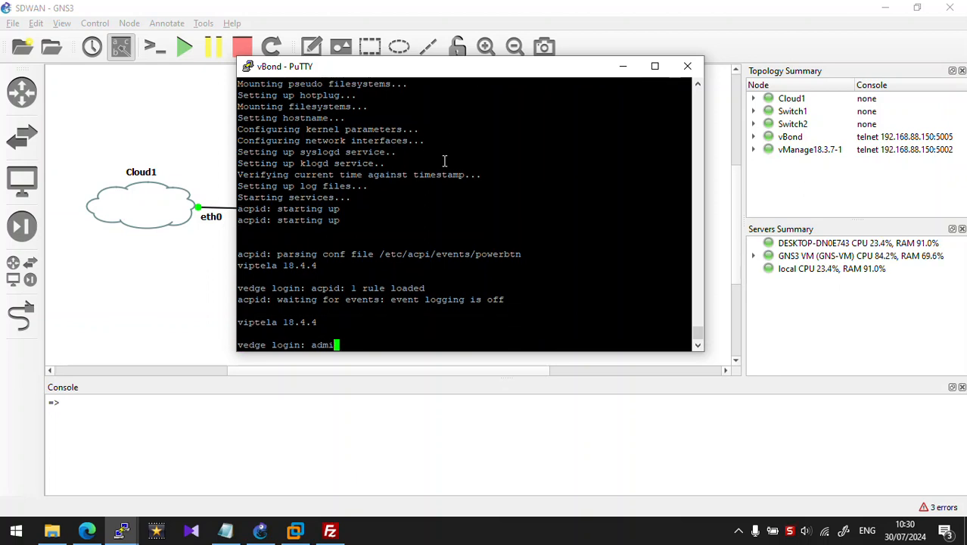
pyautogui.press('Return')
pyautogui.write('admin')
pyautogui.press('Return')
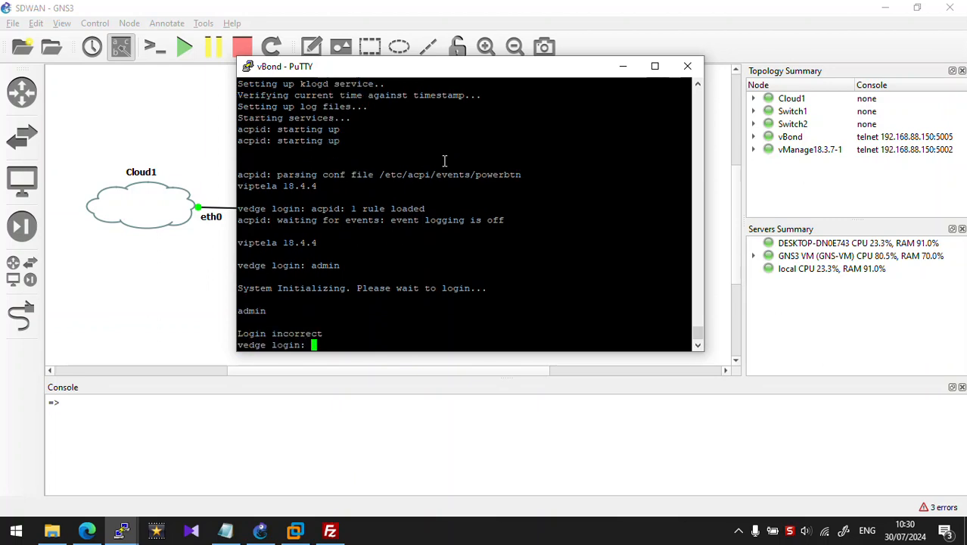
pyautogui.click(686, 67)
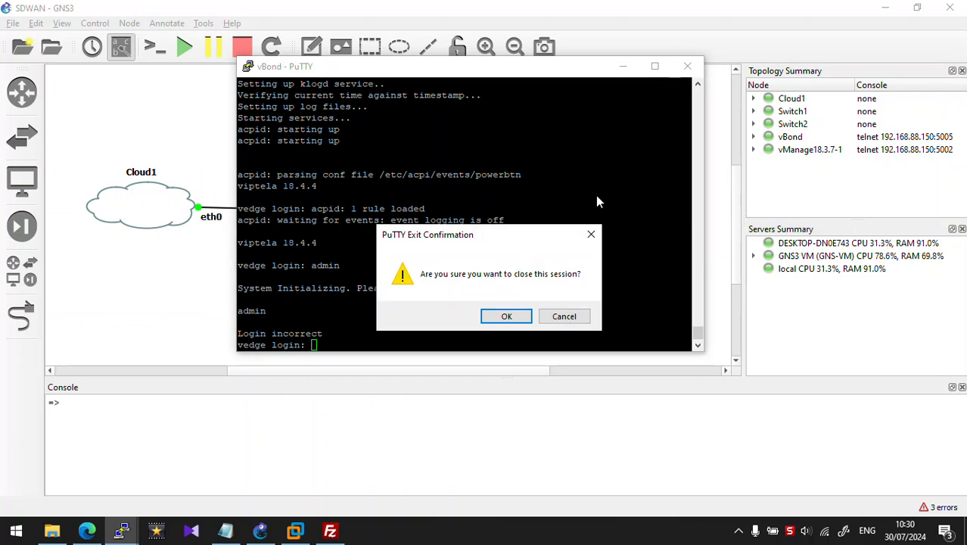
pyautogui.click(503, 316)
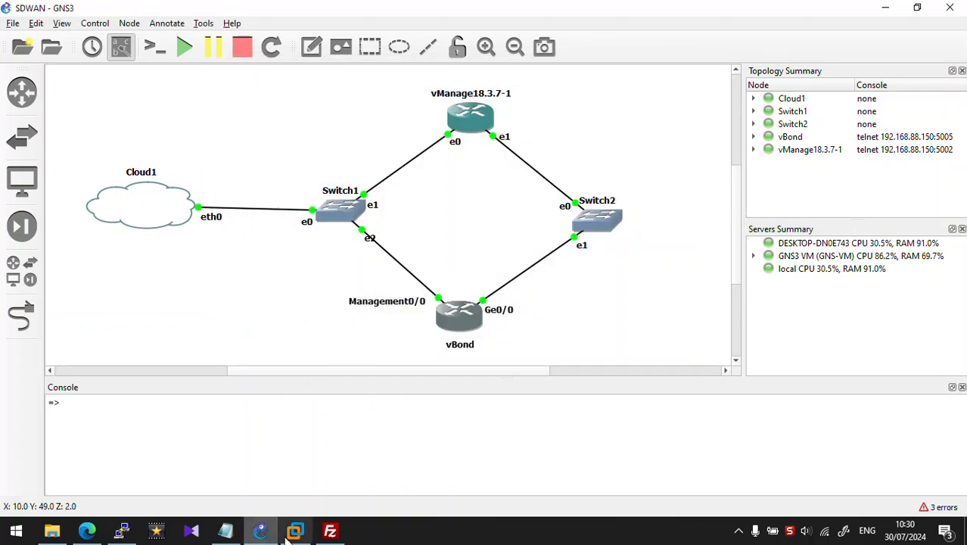
# Step: Restore the vManage console and run ls to list ROOTCA.key, ROOTCA.pem and vmanage.crt
pyautogui.moveTo(296, 534)
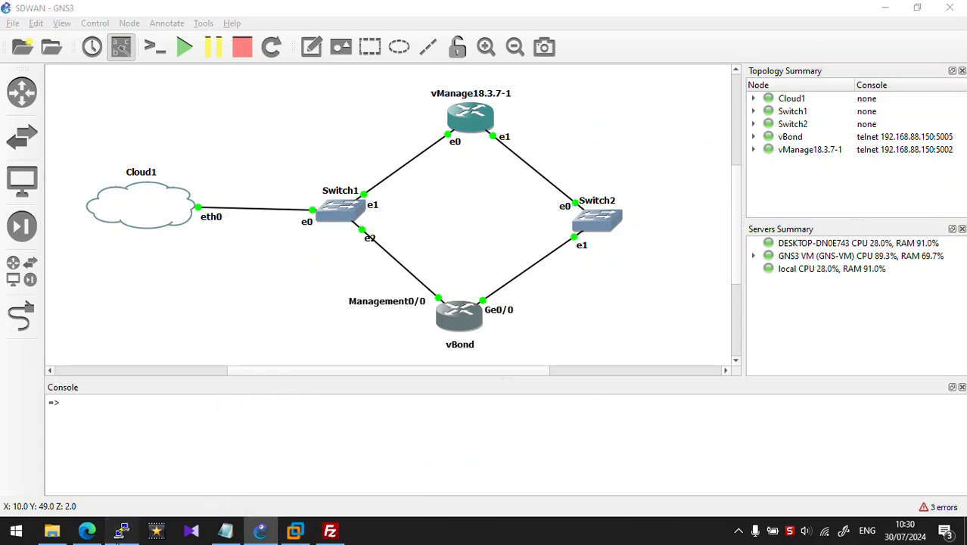
pyautogui.click(122, 528)
pyautogui.moveTo(99, 71); pyautogui.dragTo(267, 98)
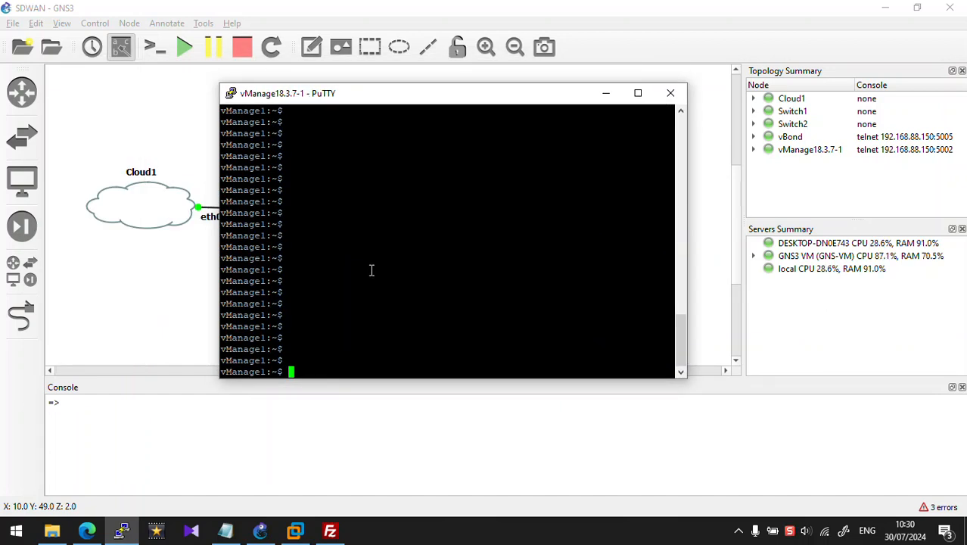
pyautogui.write('ls')
pyautogui.press('Return')
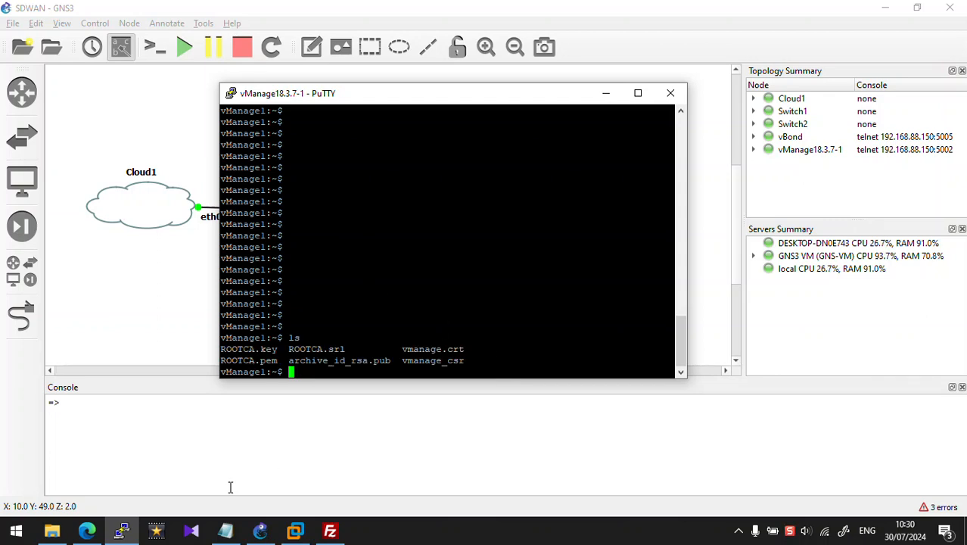
pyautogui.click(231, 487)
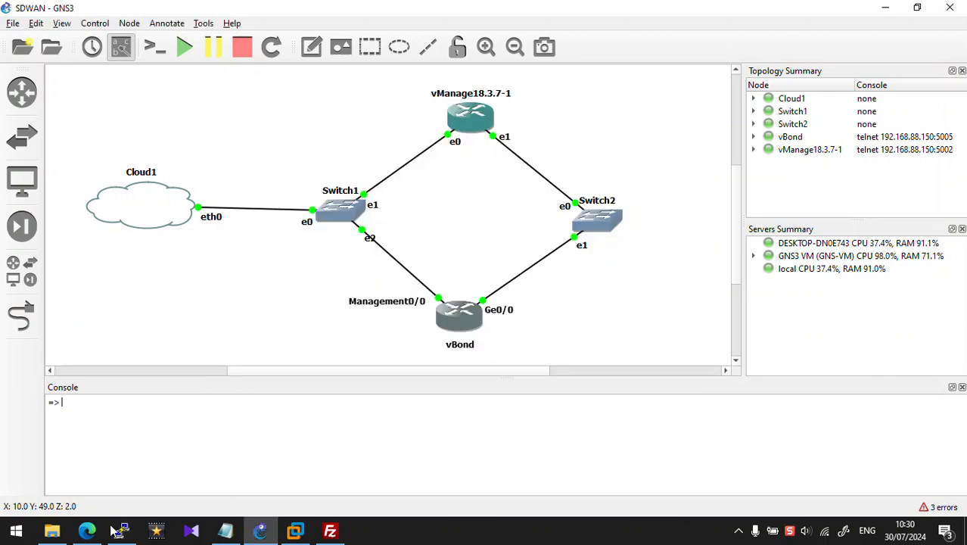
# Step: In vManage, go to Configuration > Devices > Controllers and choose Add Controller > vBond
pyautogui.click(87, 530)
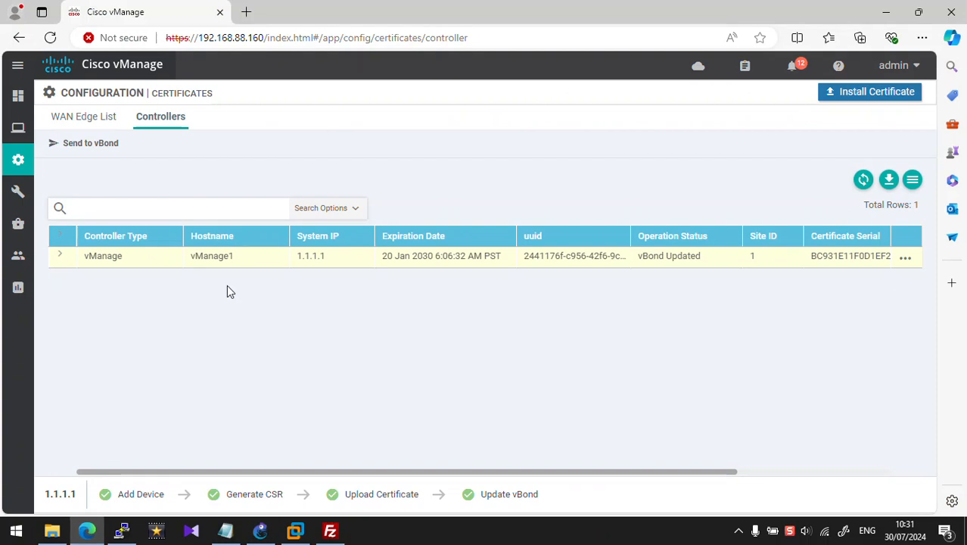
pyautogui.moveTo(17, 133)
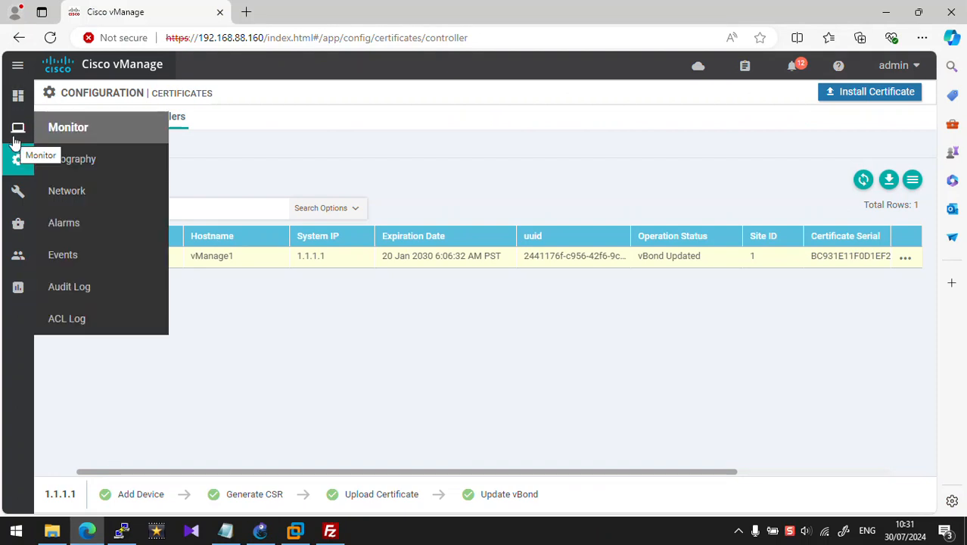
pyautogui.moveTo(18, 163)
pyautogui.click(74, 190)
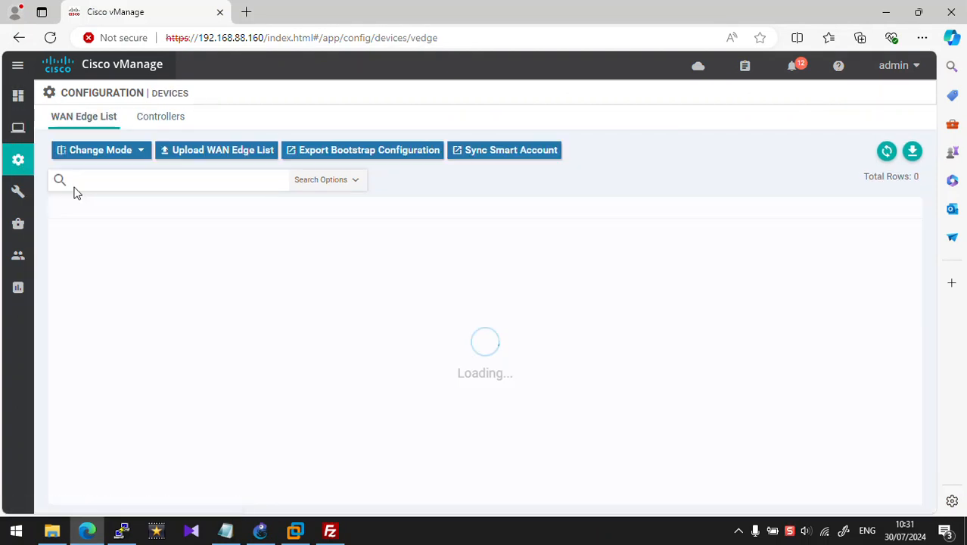
pyautogui.click(161, 118)
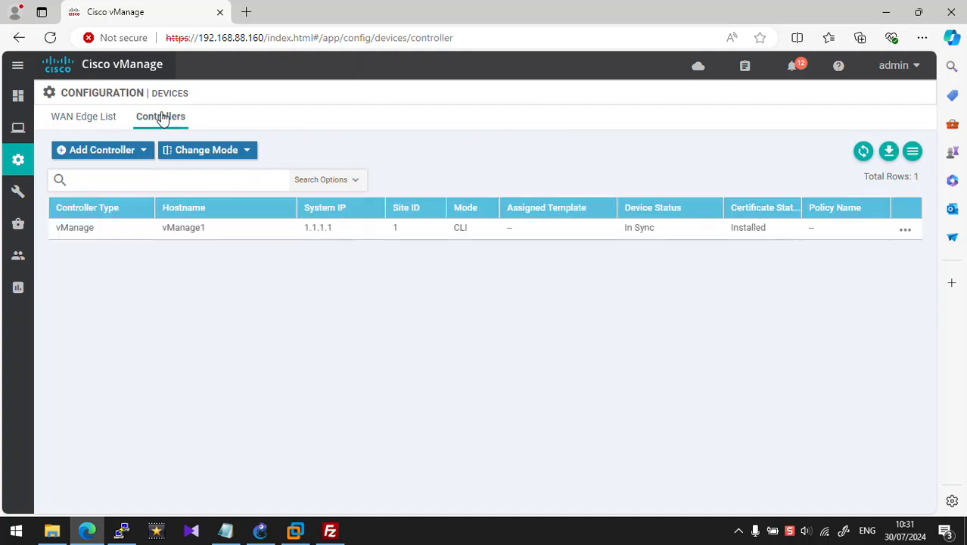
pyautogui.click(145, 154)
pyautogui.click(136, 173)
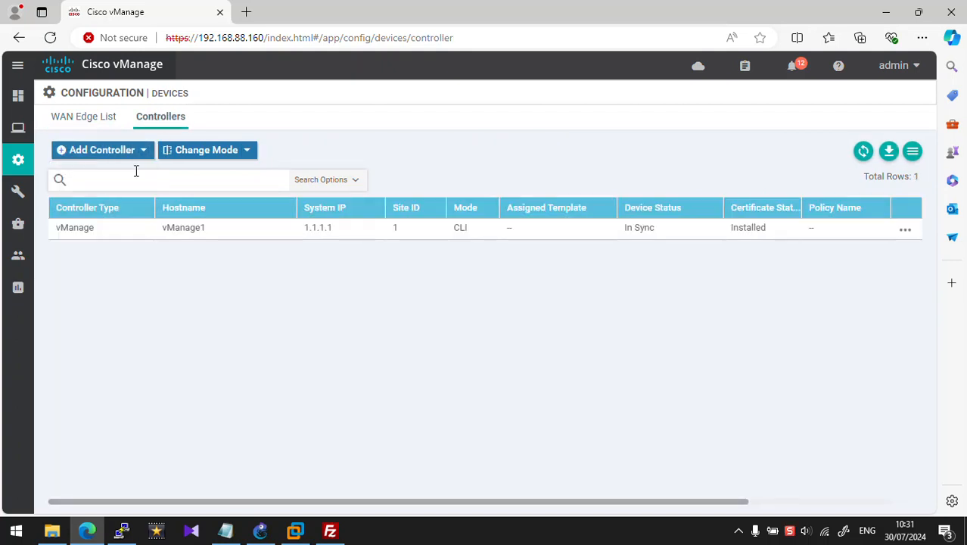
# Step: Enter vBond IP 199.1.1.3 with admin credentials, submit, and cancel after the no-route error
pyautogui.click(355, 213)
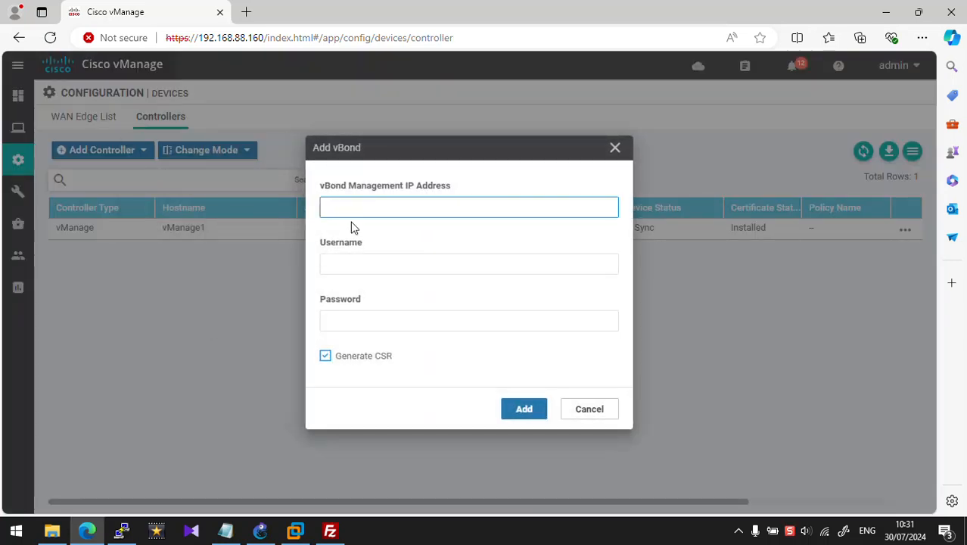
pyautogui.write('199.1')
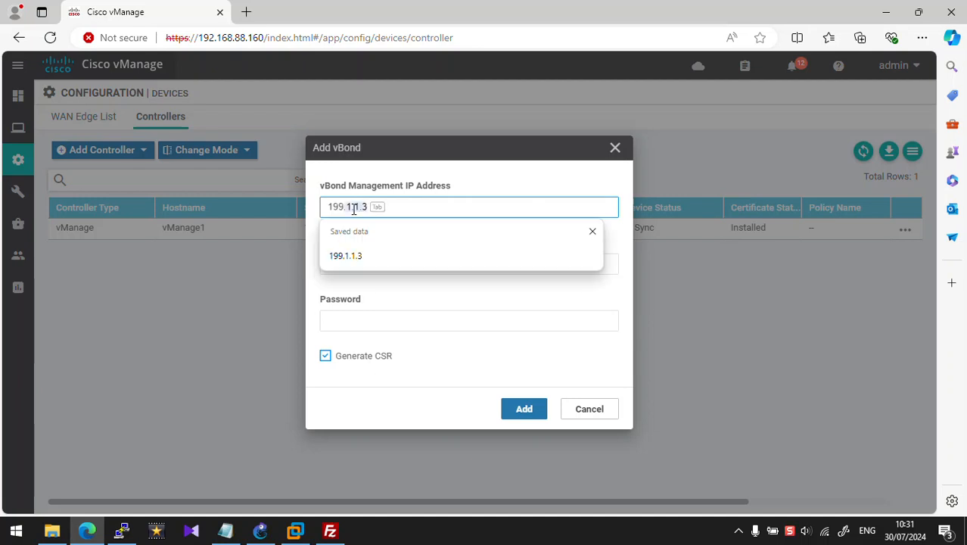
pyautogui.press('Tab')
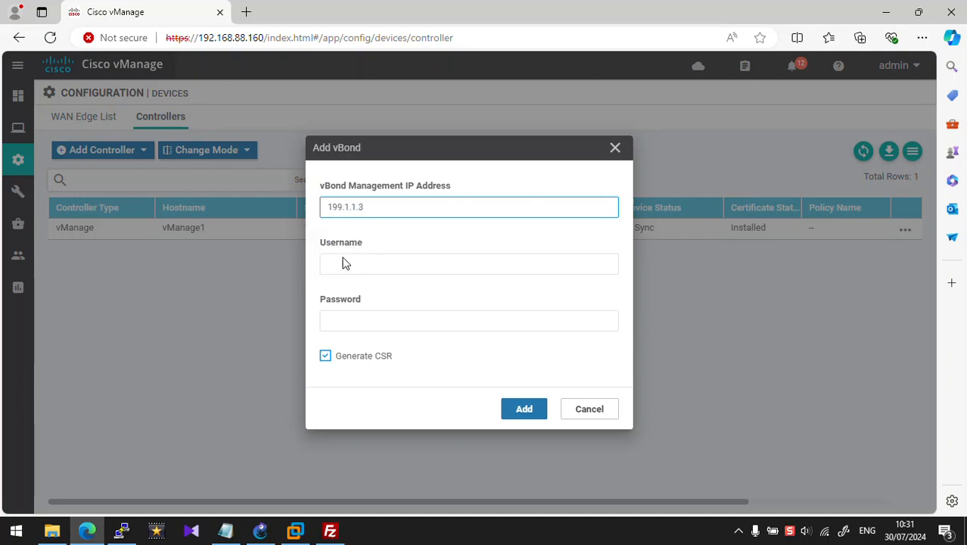
pyautogui.click(344, 261)
pyautogui.write('admin')
pyautogui.press('Tab')
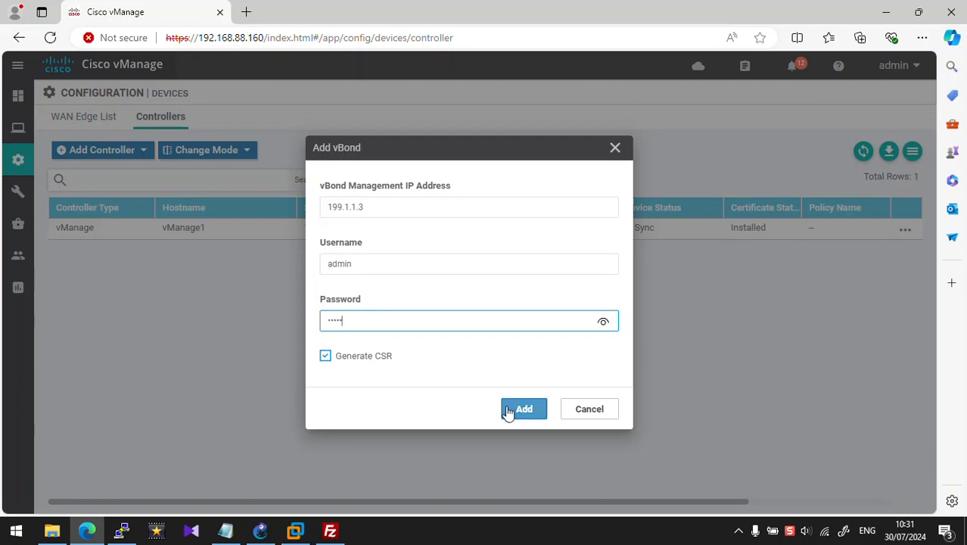
pyautogui.click(603, 322)
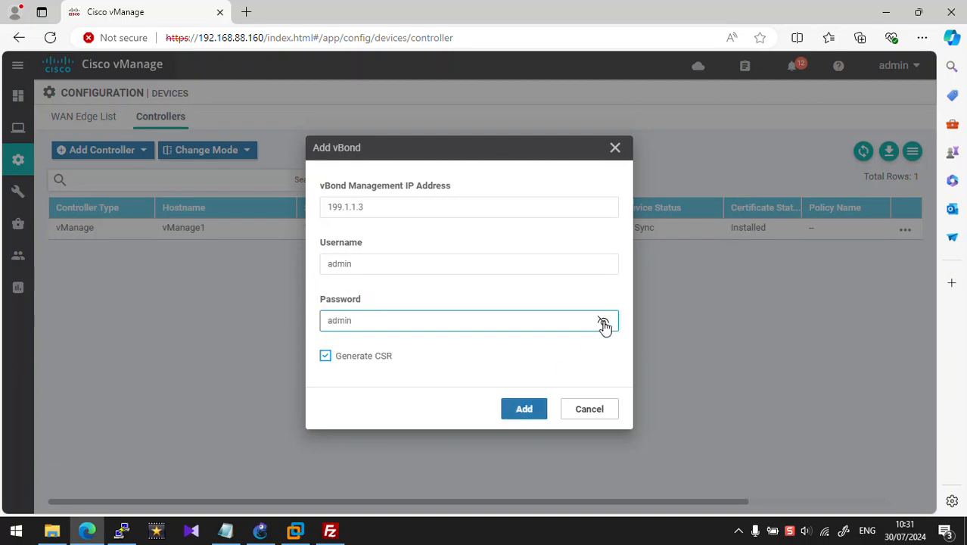
pyautogui.click(603, 322)
pyautogui.click(518, 408)
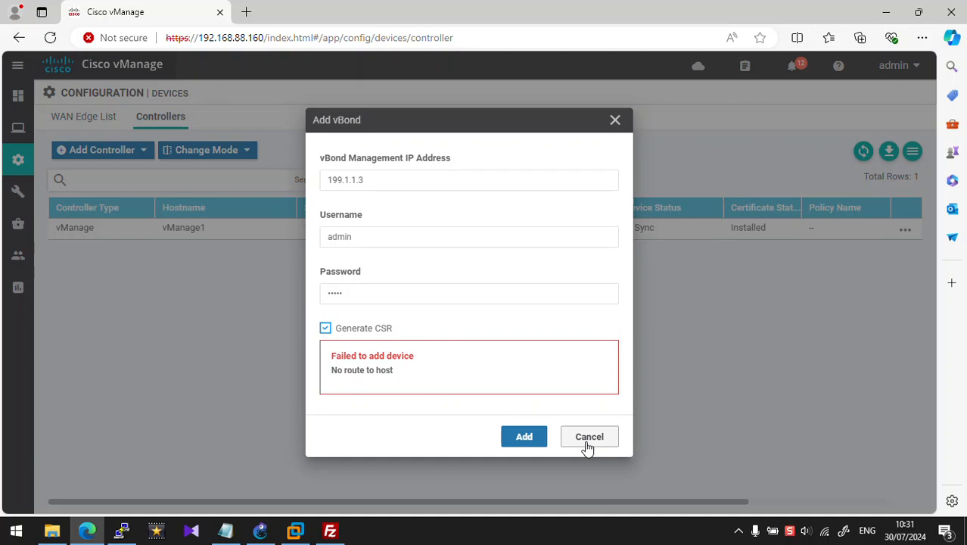
pyautogui.click(587, 447)
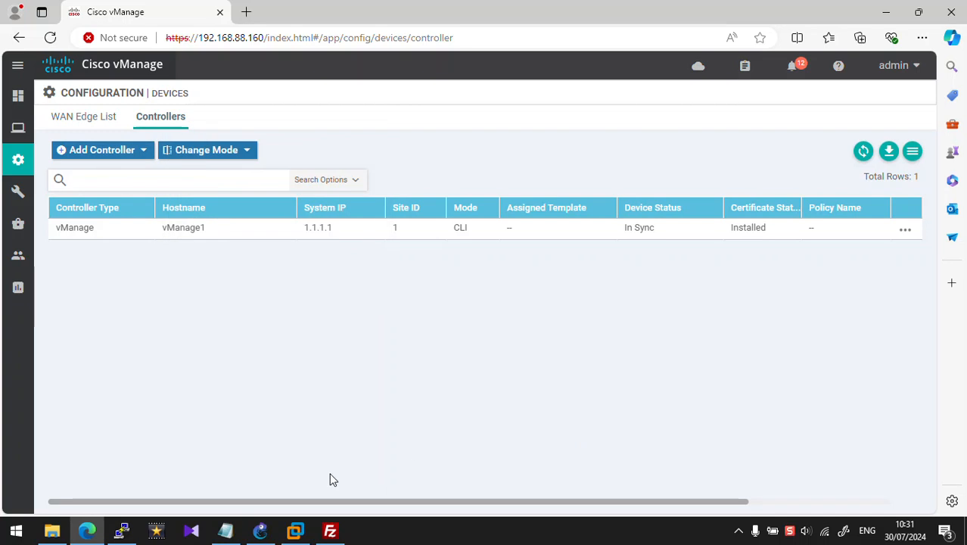
# Step: Open vBond's console from GNS3 and reload the vManage controllers page
pyautogui.click(121, 530)
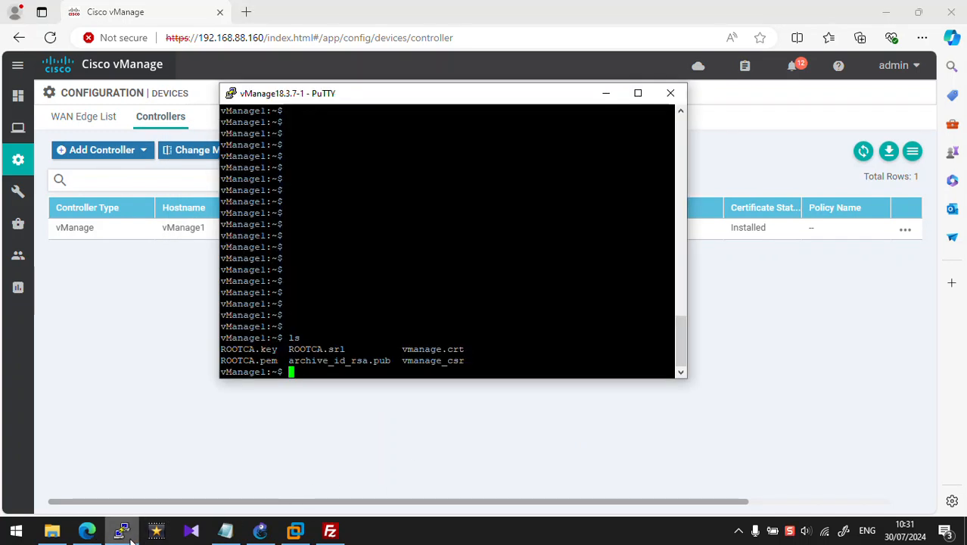
pyautogui.click(231, 462)
pyautogui.click(261, 532)
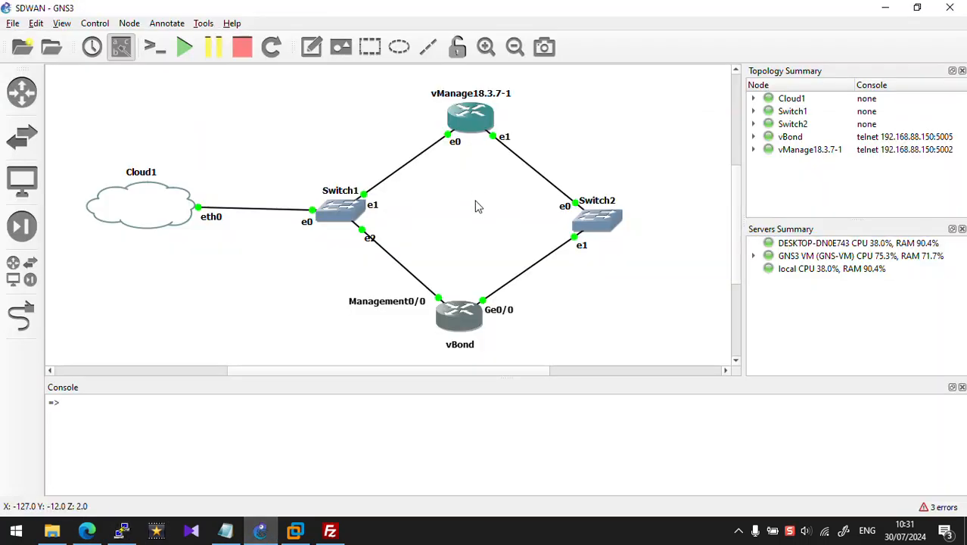
pyautogui.doubleClick(463, 306)
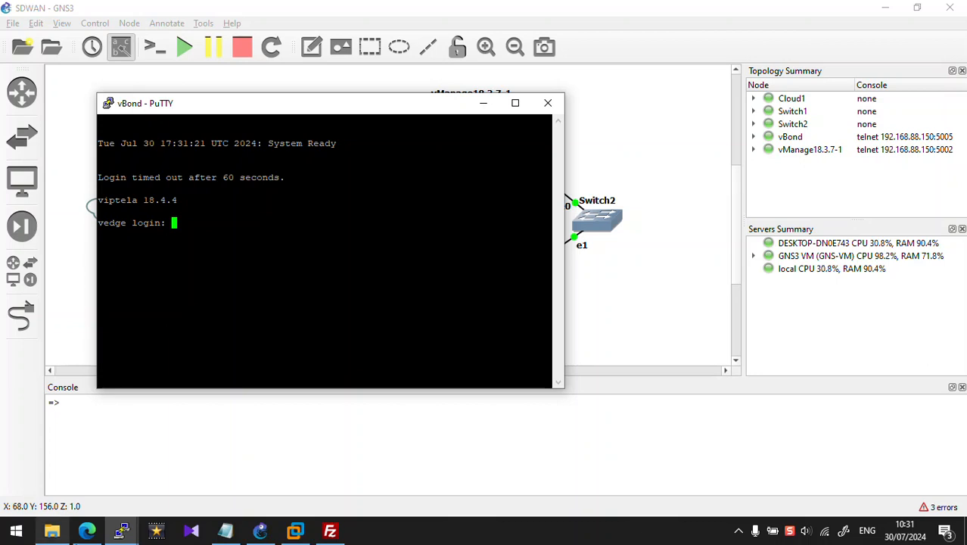
pyautogui.click(87, 532)
pyautogui.click(338, 34)
pyautogui.press('Return')
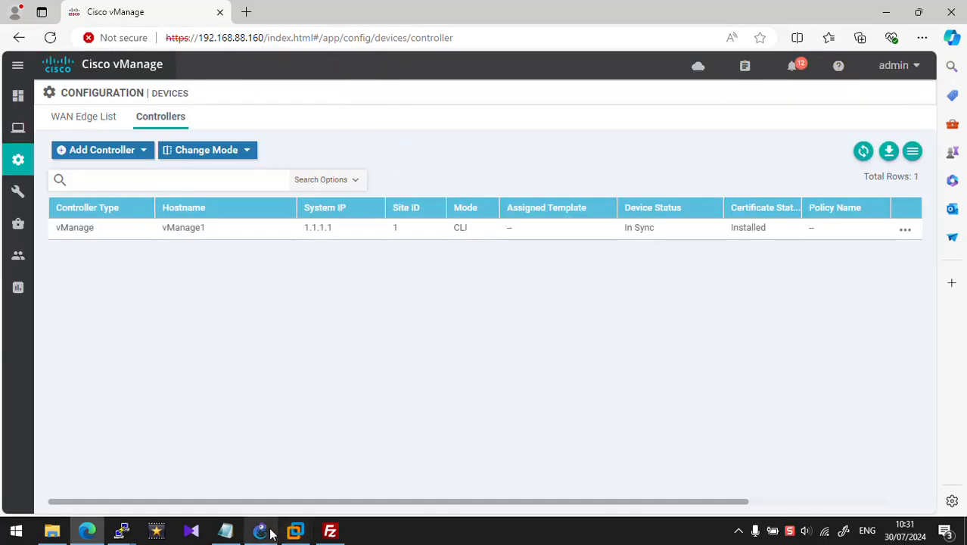
pyautogui.click(261, 530)
pyautogui.moveTo(121, 529)
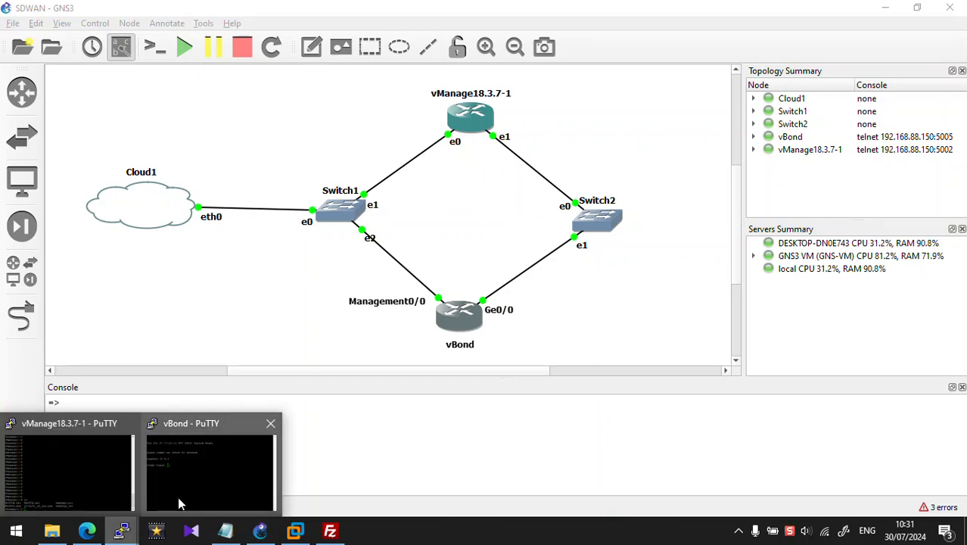
pyautogui.click(182, 499)
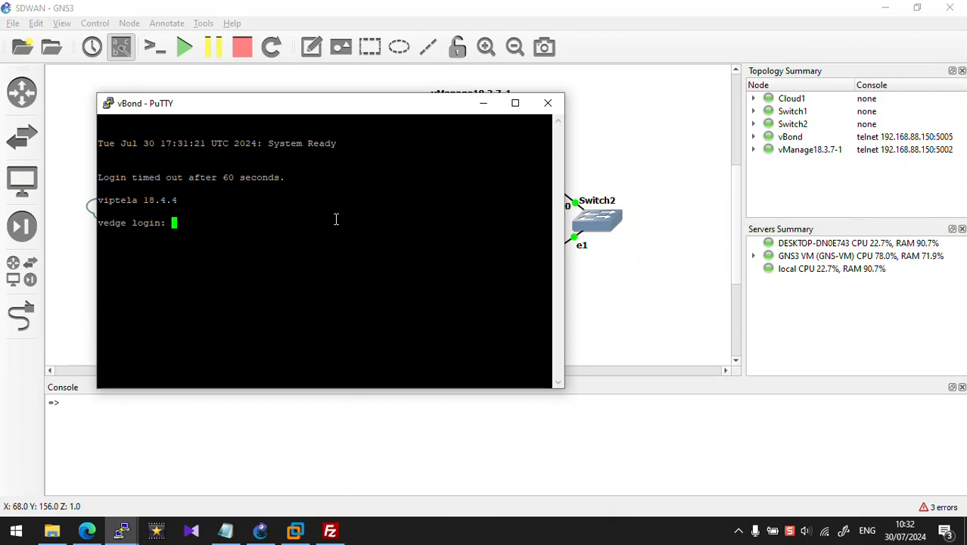
# Step: Log in as admin and run 'show int | tab', showing ge0/0 and eth0 up
pyautogui.write('admin')
pyautogui.press('Return')
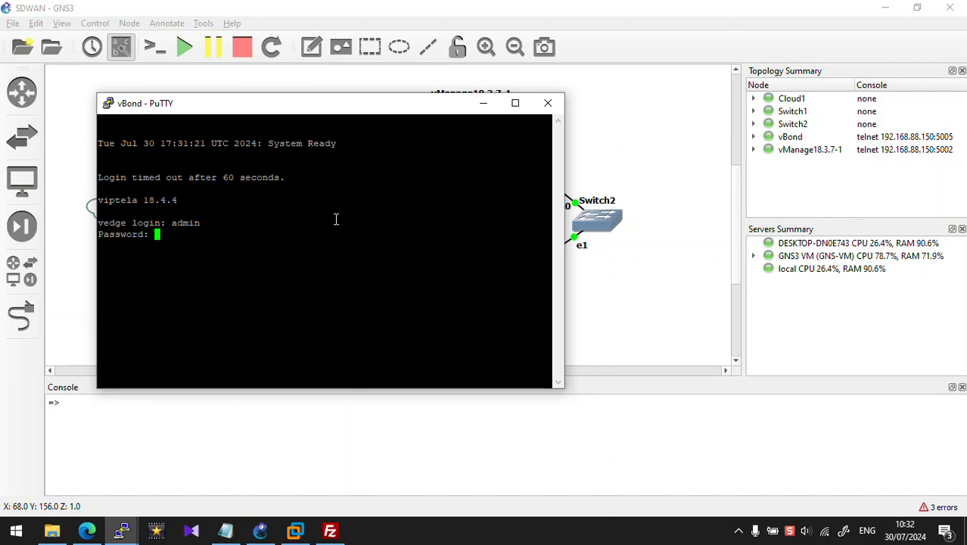
pyautogui.write('admin')
pyautogui.press('Return')
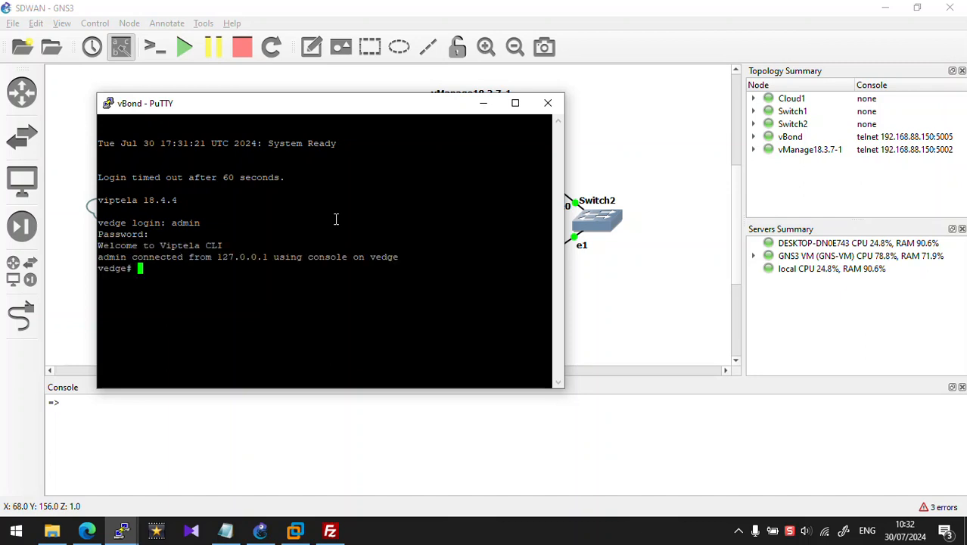
pyautogui.press('Return')
pyautogui.press('Return')
pyautogui.press('Return')
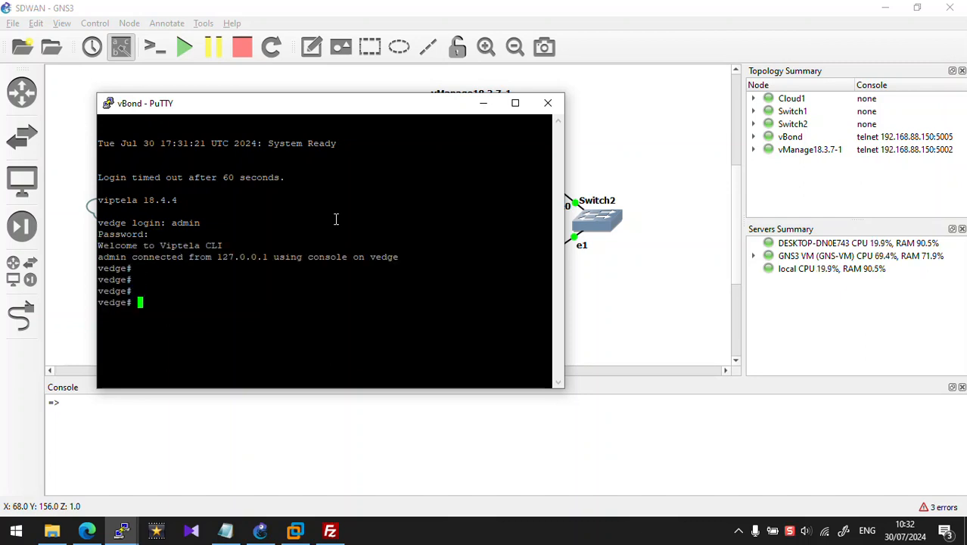
pyautogui.write('show ')
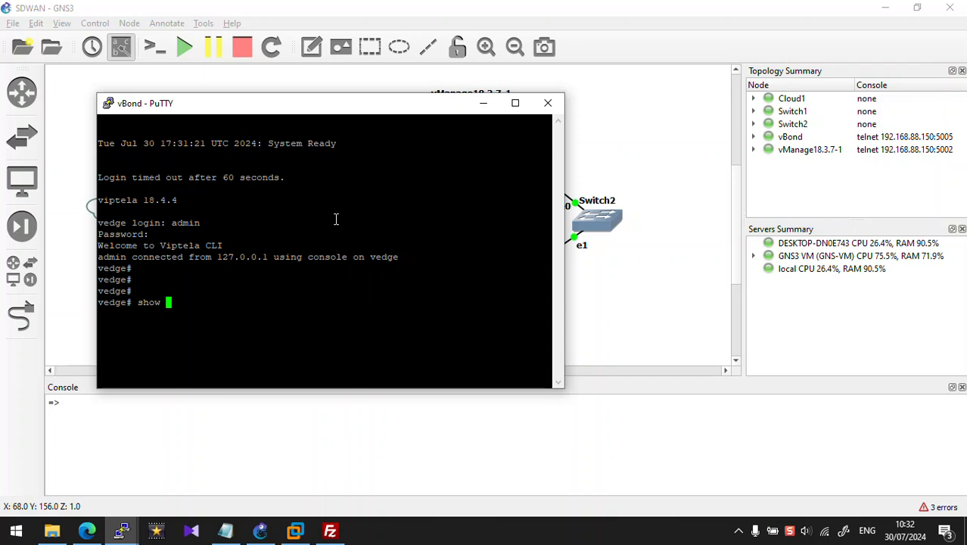
pyautogui.write('int | tab')
pyautogui.press('Return')
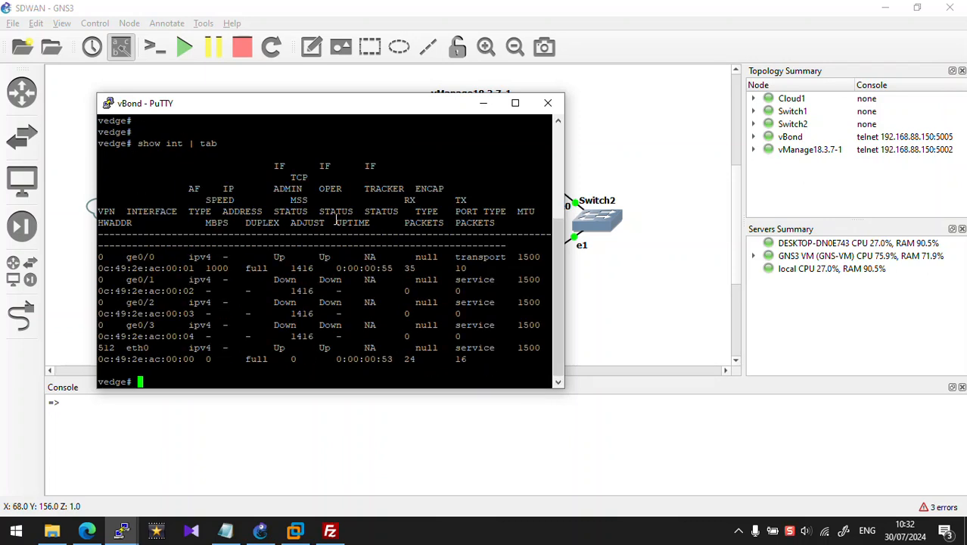
pyautogui.press('Return')
pyautogui.press('Return')
pyautogui.press('Return')
pyautogui.press('Return')
pyautogui.press('Return')
pyautogui.press('Return')
pyautogui.press('Return')
pyautogui.press('Return')
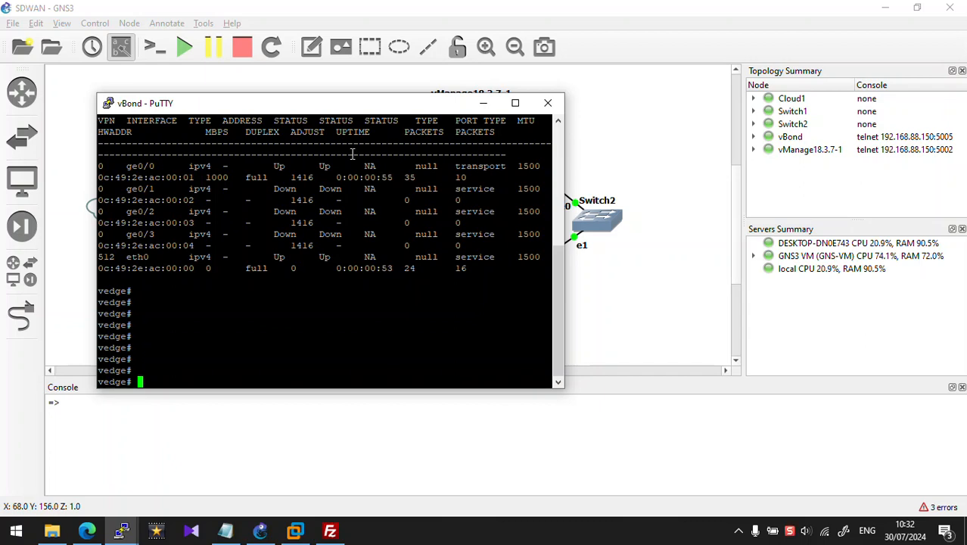
pyautogui.moveTo(334, 113); pyautogui.dragTo(448, 140)
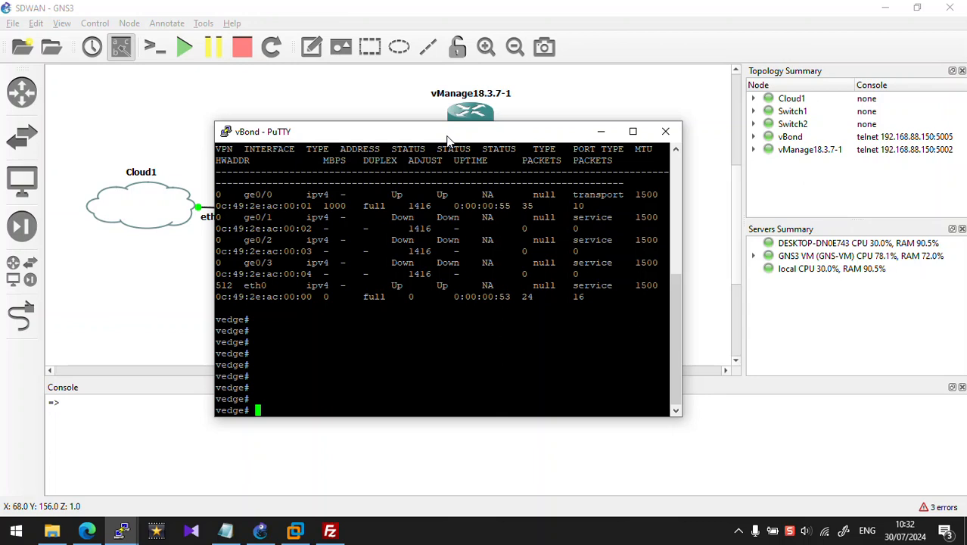
# Step: Enter system config and set host-name vBond1, system-ip 1.1.1.3 and site-id 1
pyautogui.write('nfig')
pyautogui.press('Return')
pyautogui.write('system')
pyautogui.press('Return')
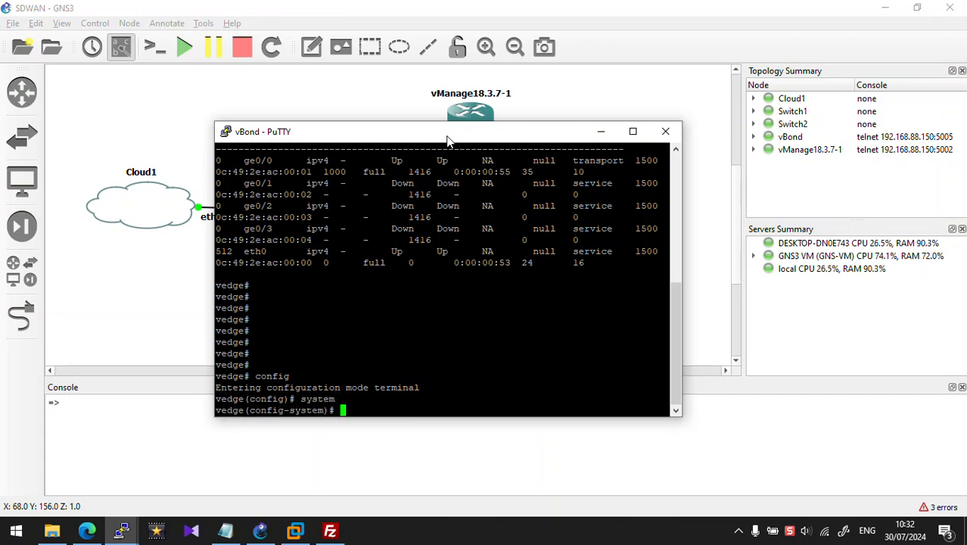
pyautogui.write('host-name ')
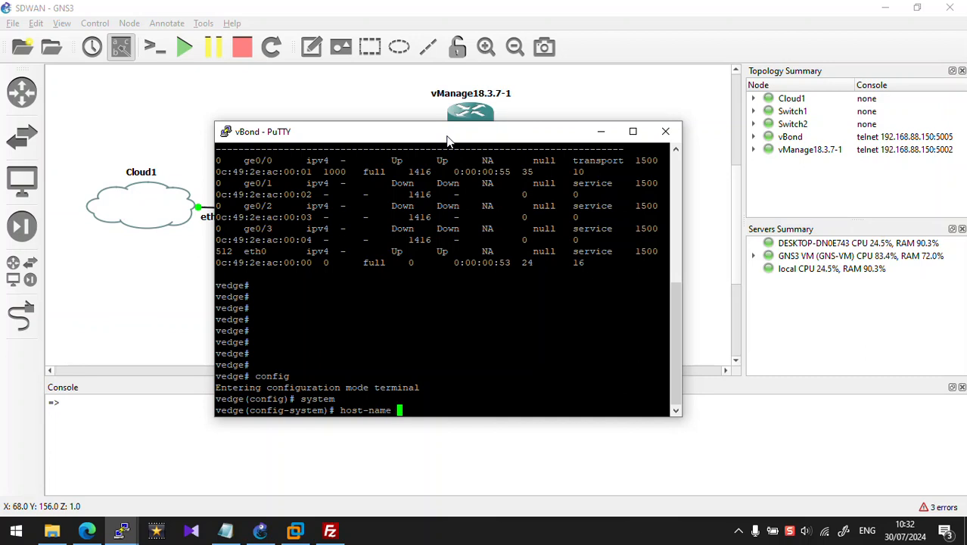
pyautogui.write('vB')
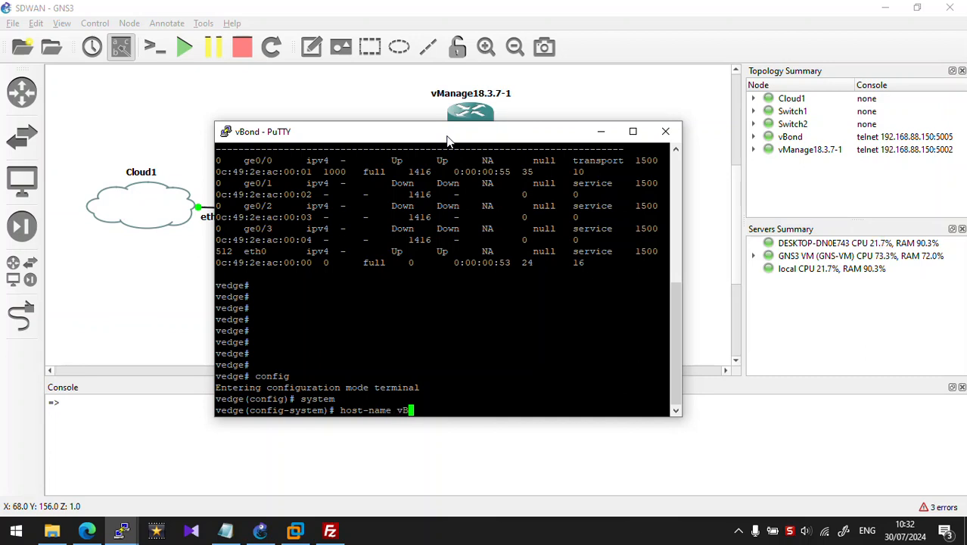
pyautogui.write('ond1')
pyautogui.press('Return')
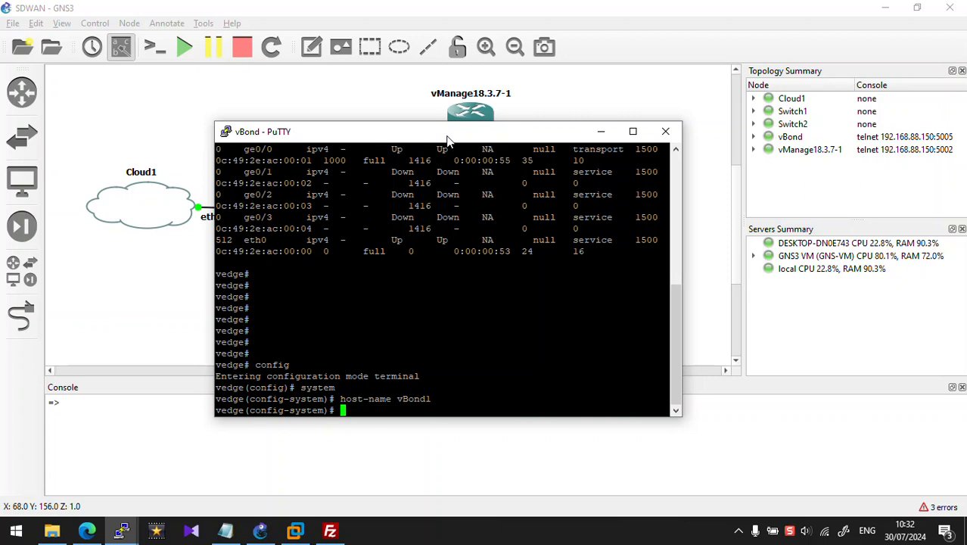
pyautogui.write('syste')
pyautogui.write('m-i')
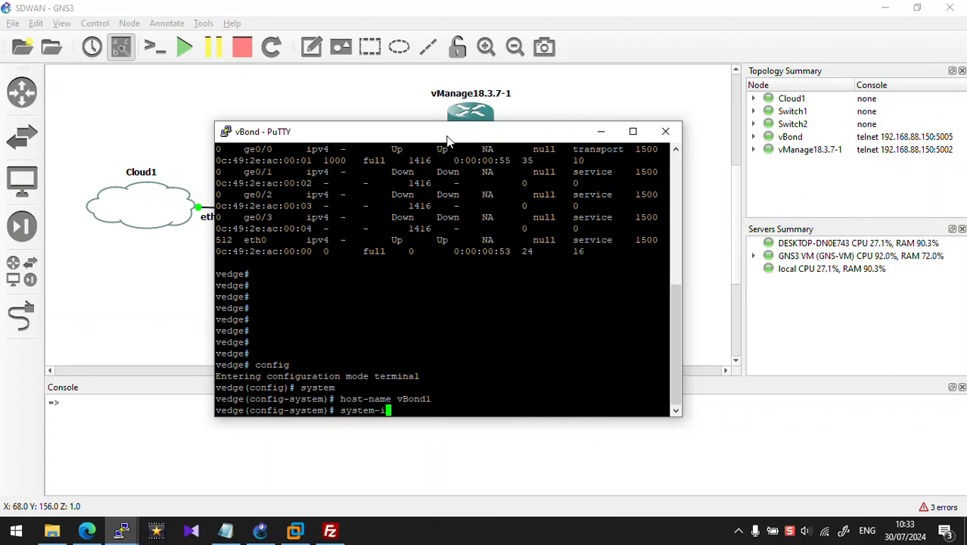
pyautogui.write('p 1.1.1.3')
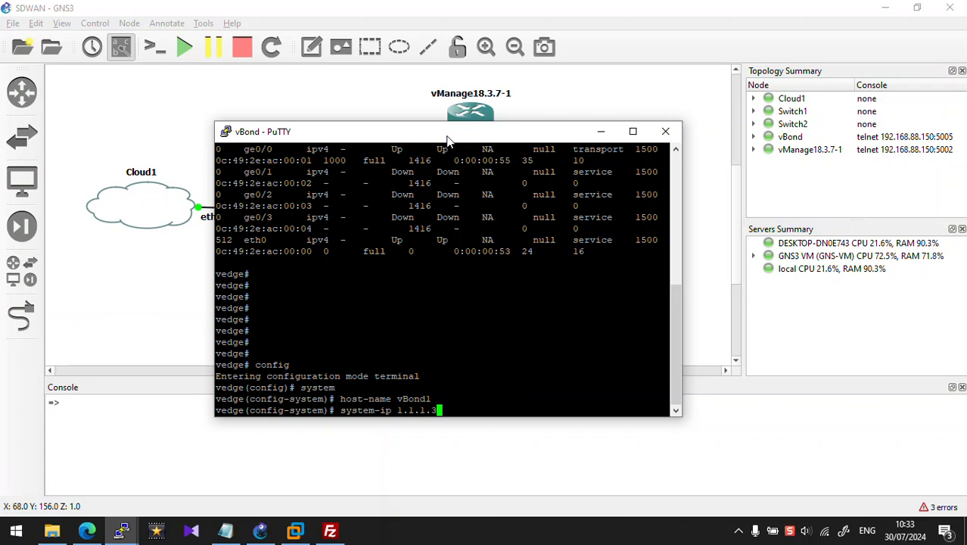
pyautogui.press('Return')
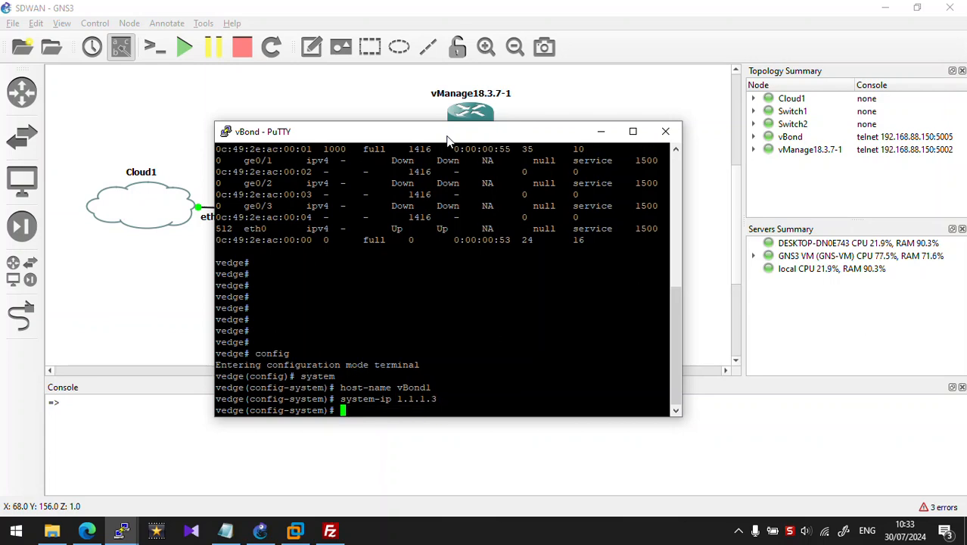
pyautogui.write('site')
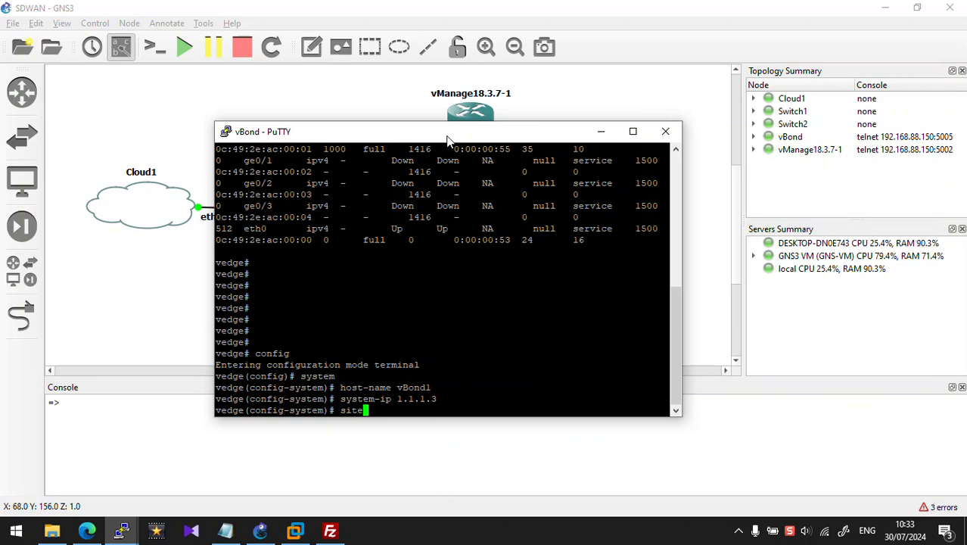
pyautogui.write('-id 1')
pyautogui.press('Return')
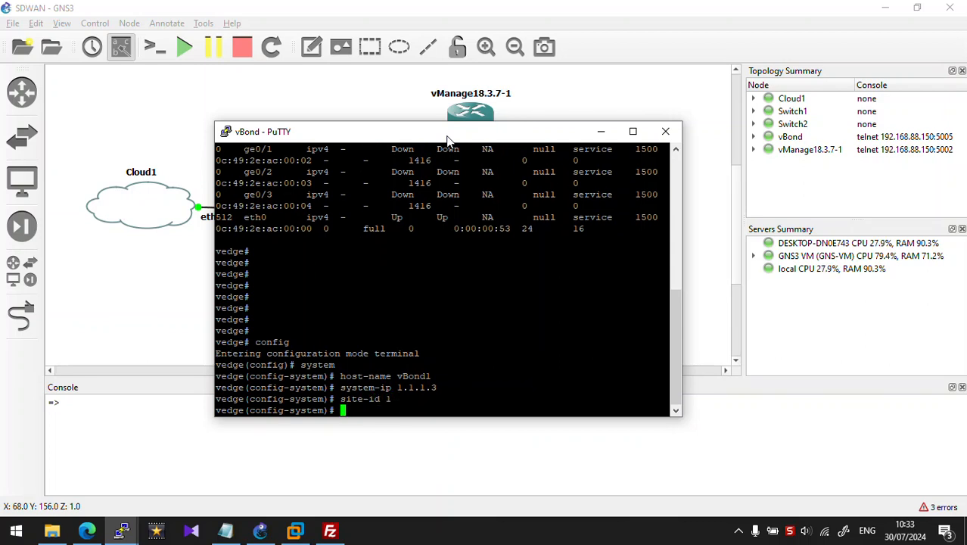
# Step: Set organization lan-sdwan-lab, timezone America/New_York and vbond 199.1.1.3 local, then exit system
pyautogui.write('organization-name ')
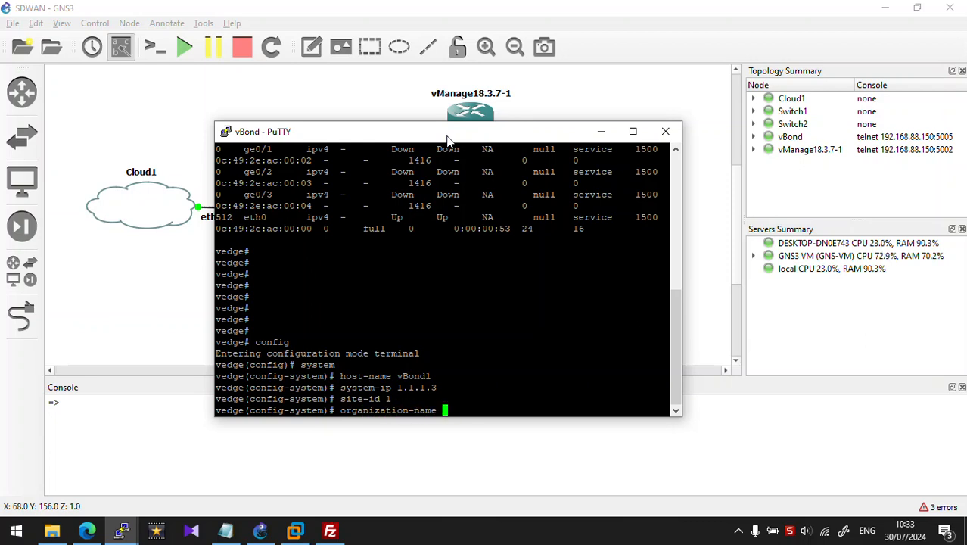
pyautogui.write('lan-sdwan')
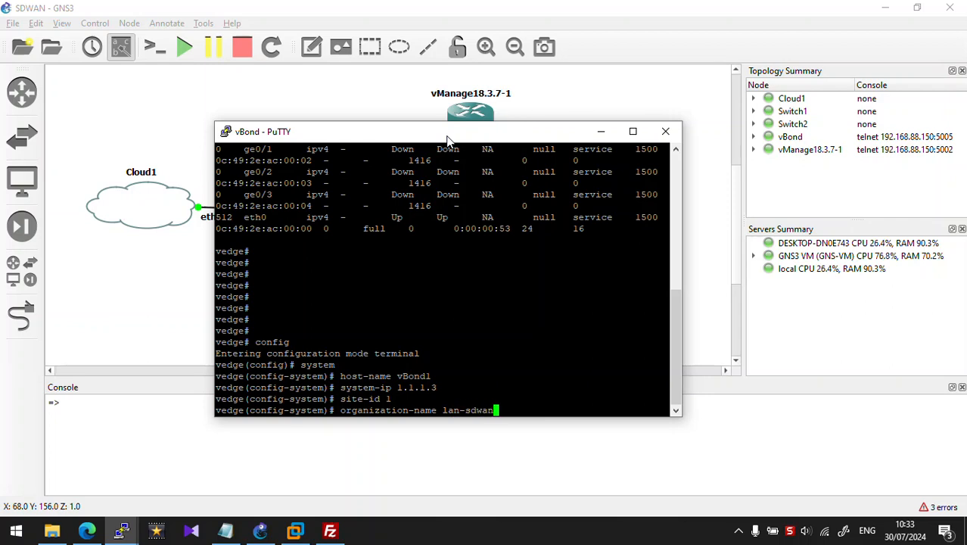
pyautogui.write('-')
pyautogui.write('1')
pyautogui.write('ab')
pyautogui.press('Return')
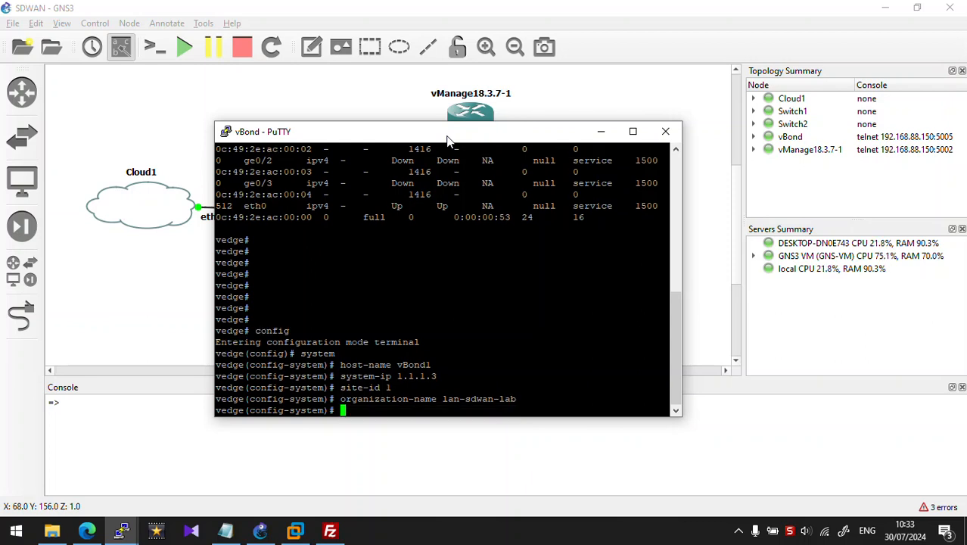
pyautogui.write('clock timezone')
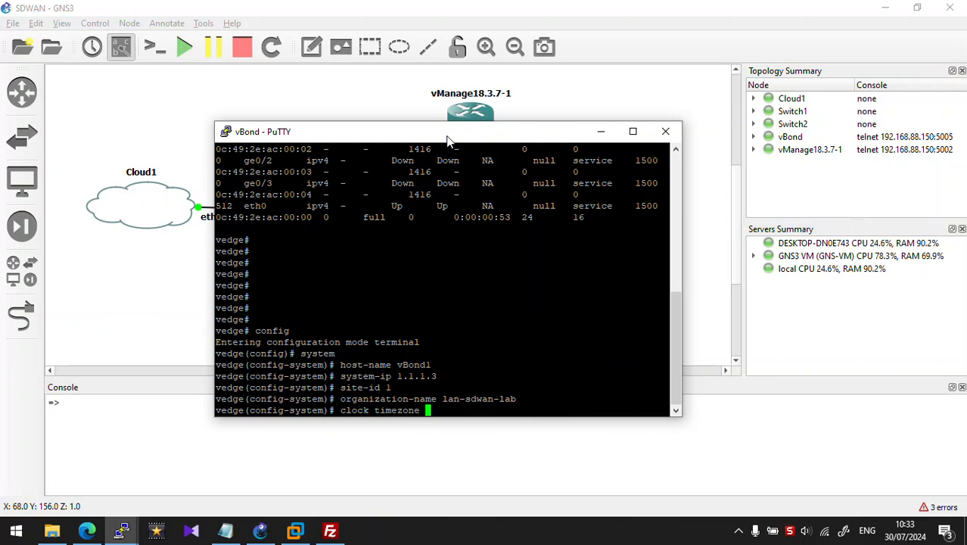
pyautogui.write(' America/New')
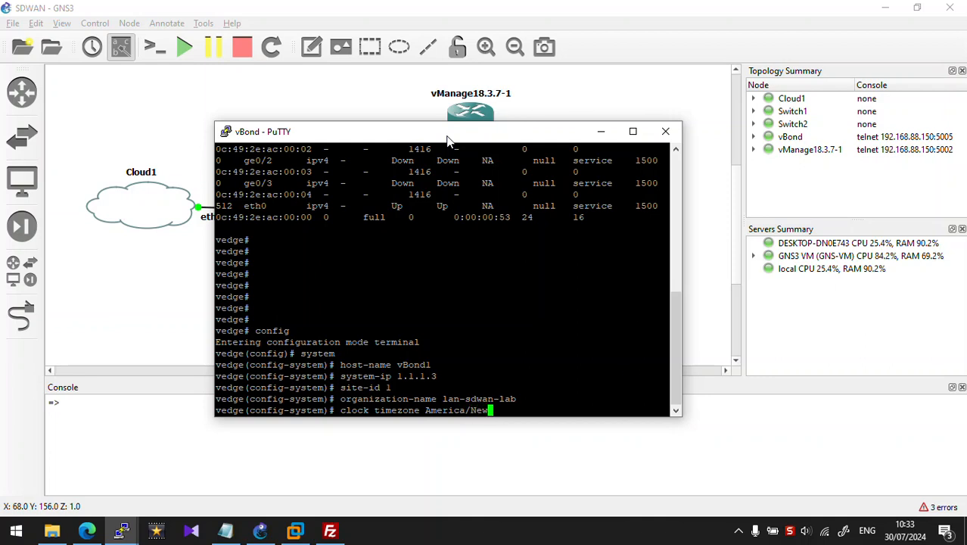
pyautogui.write('_York')
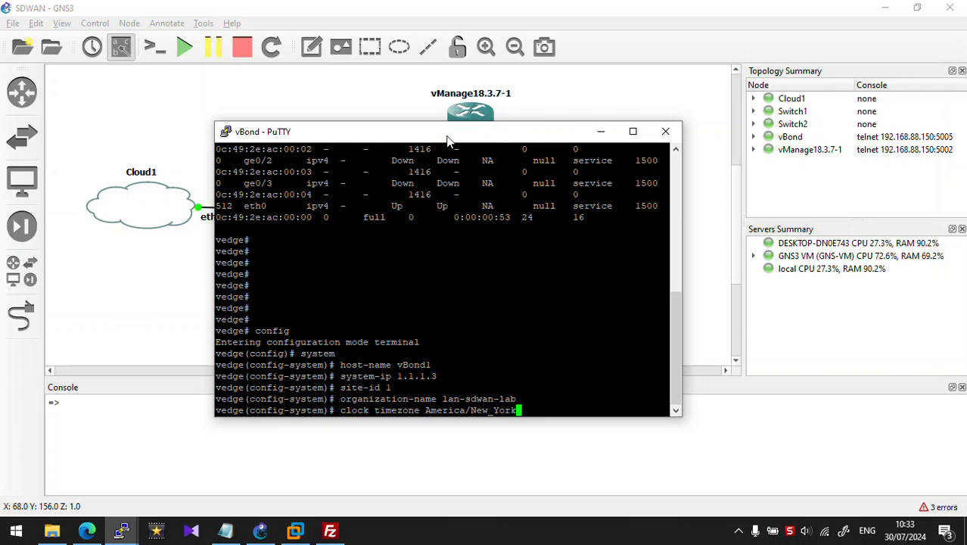
pyautogui.press('Return')
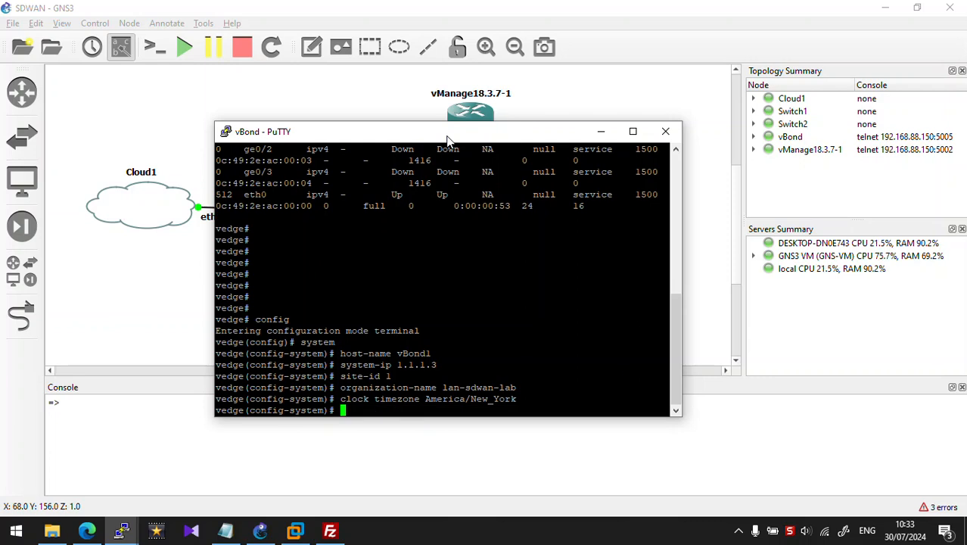
pyautogui.write('vbond 199.1.1.3 la')
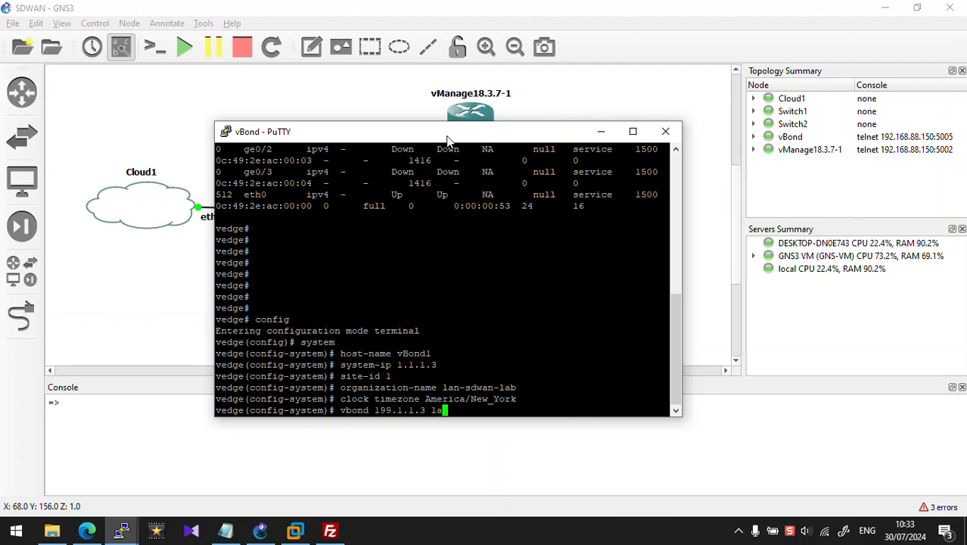
pyautogui.press('BackSpace')
pyautogui.write('ocal')
pyautogui.press('Return')
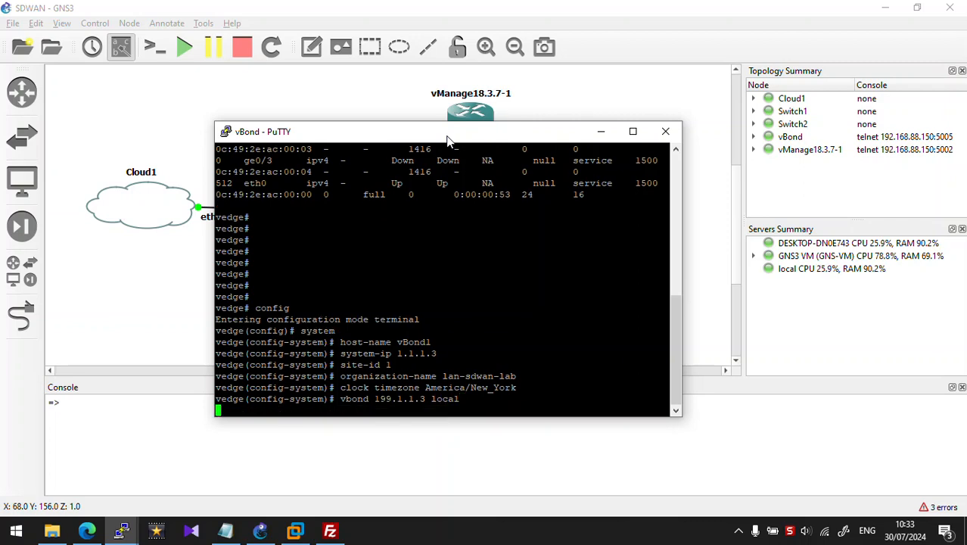
pyautogui.write('exit')
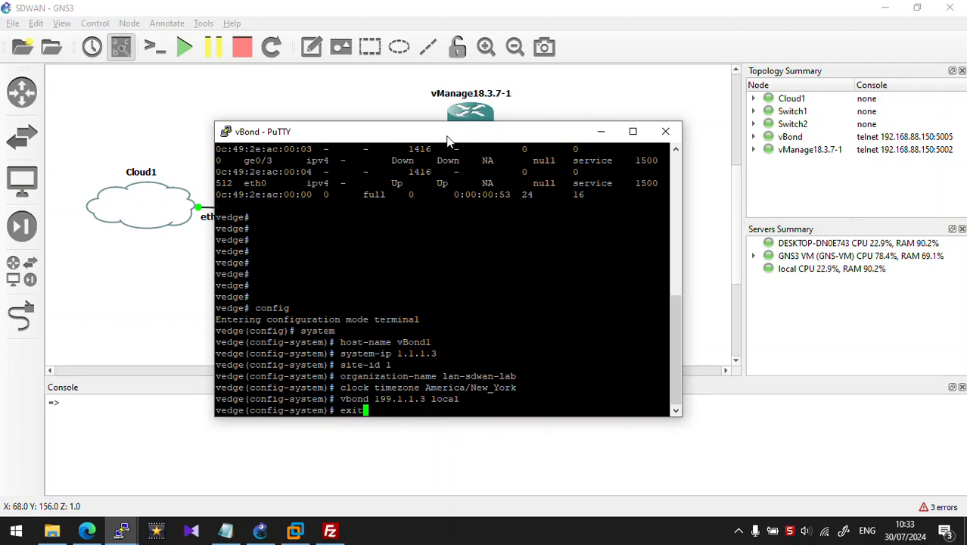
pyautogui.press('Return')
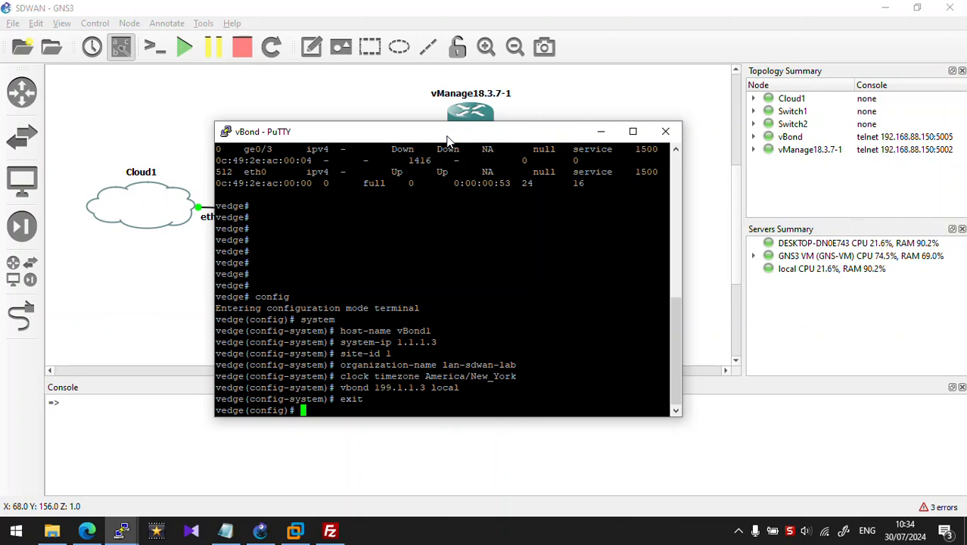
# Step: In VPN 0, remove eth0 and give ge0/0 the address 199.1.1.3/24
pyautogui.write('vpn 0')
pyautogui.press('Return')
pyautogui.write('no int ')
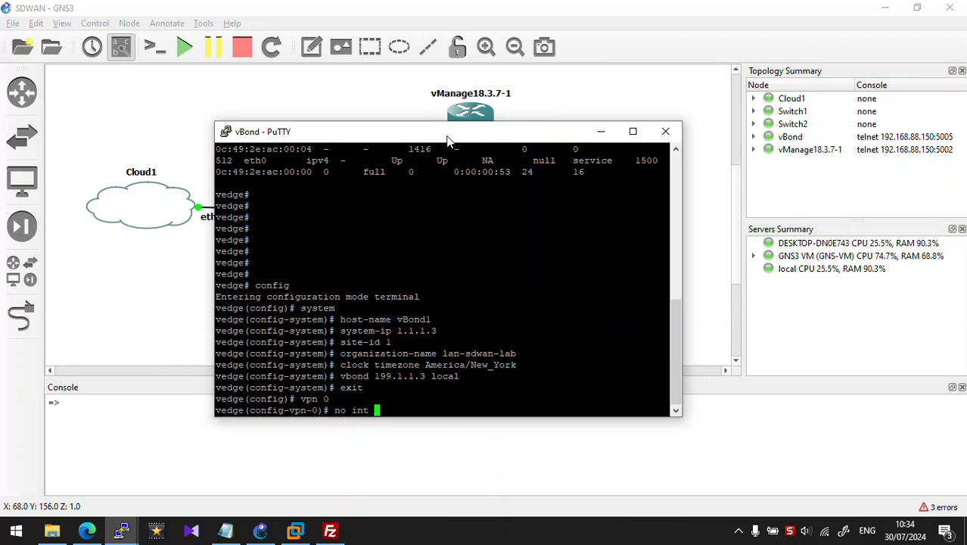
pyautogui.write('eth0')
pyautogui.press('Return')
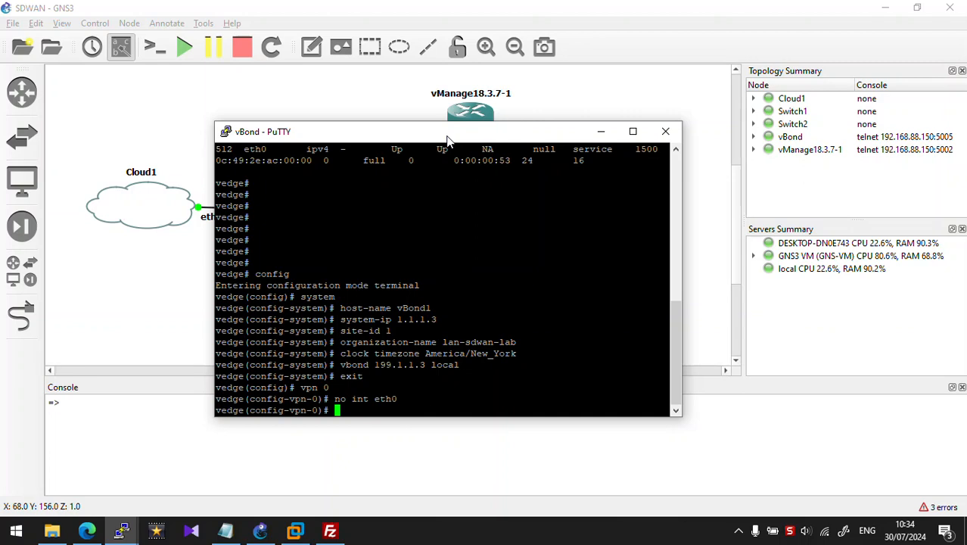
pyautogui.write('int ge0/0')
pyautogui.press('Return')
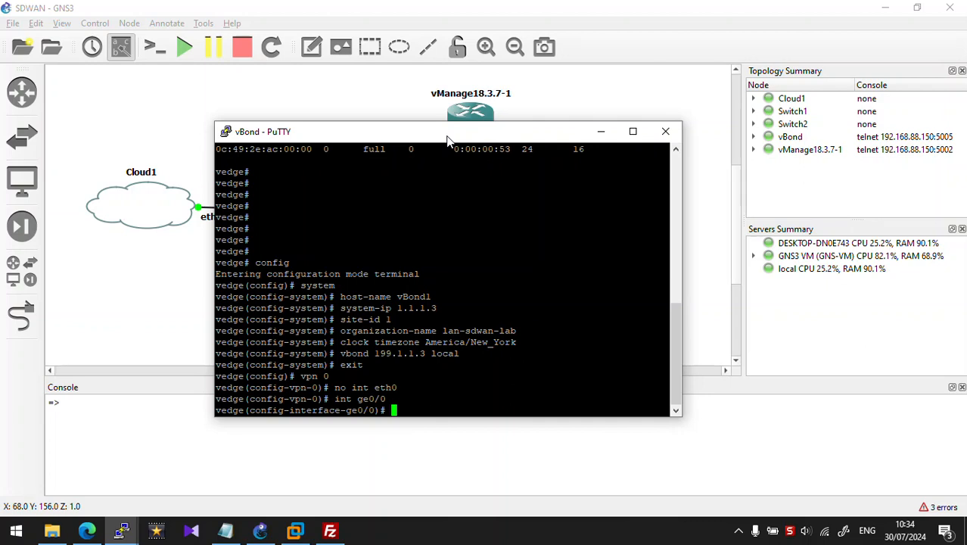
pyautogui.write('ip address')
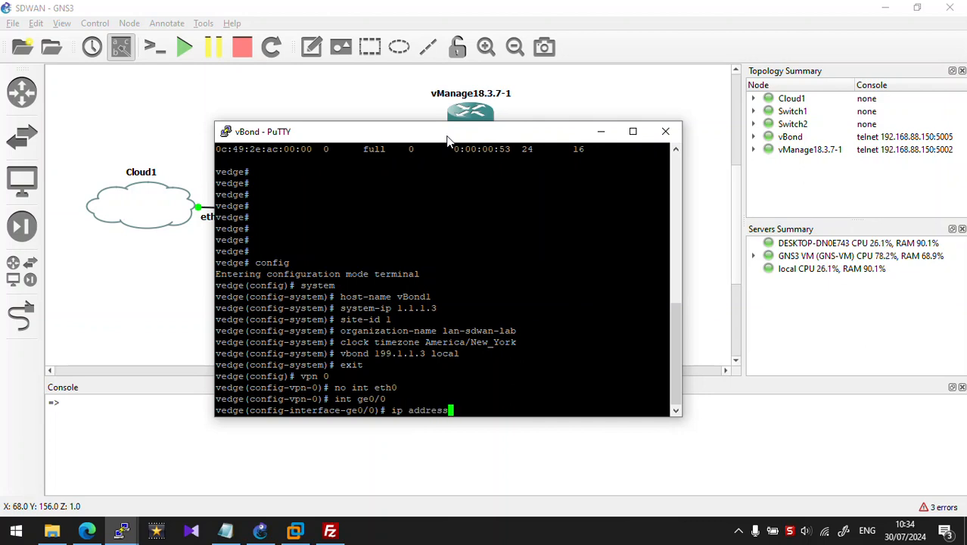
pyautogui.write(' 199.1.1.3/24')
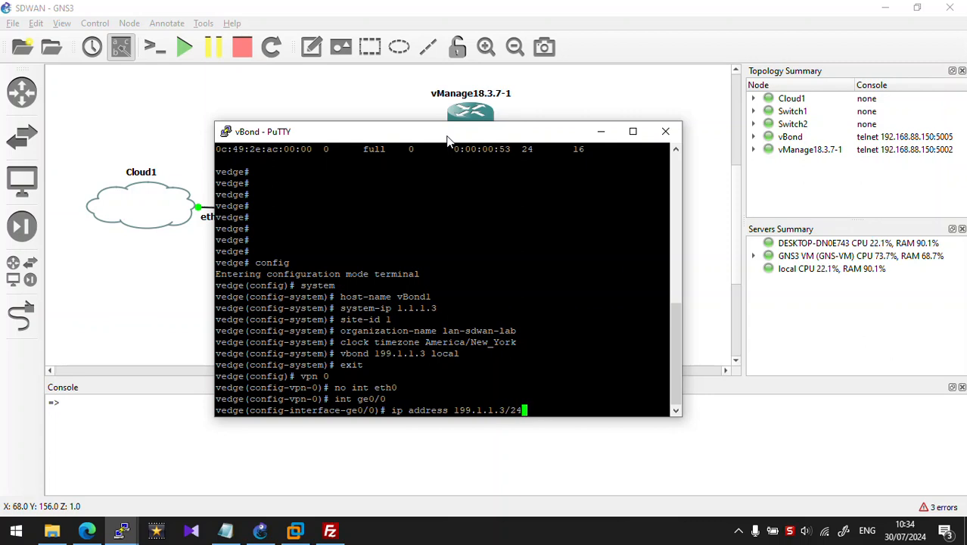
pyautogui.press('Return')
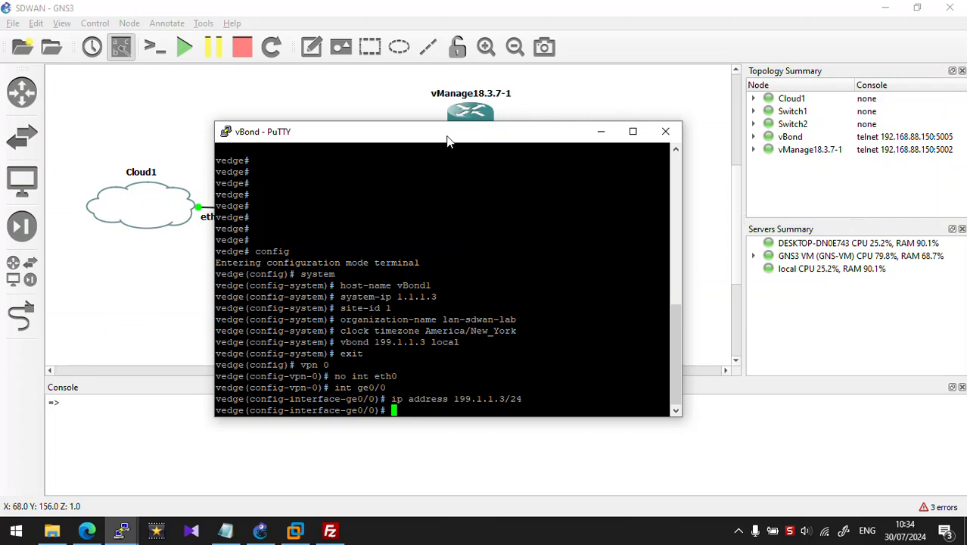
# Step: Add a tunnel interface on ge0/0 with IPsec encapsulation allowing all services
pyautogui.write('tunnel')
pyautogui.write('-interface')
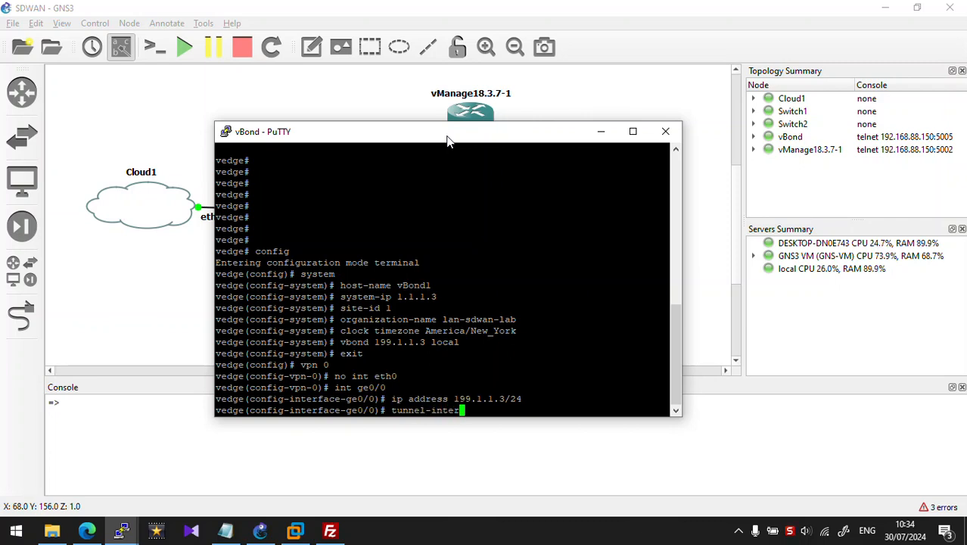
pyautogui.press('Return')
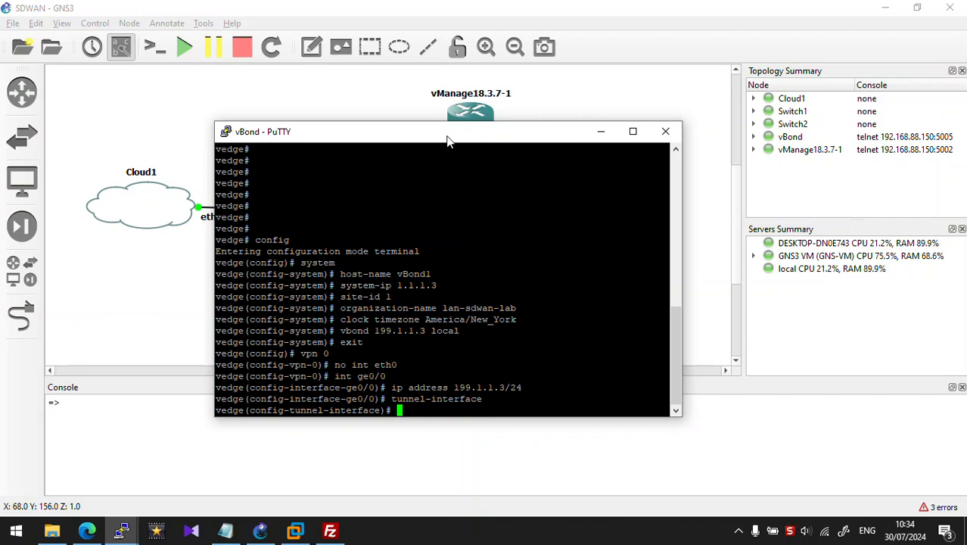
pyautogui.write('encap ipsec')
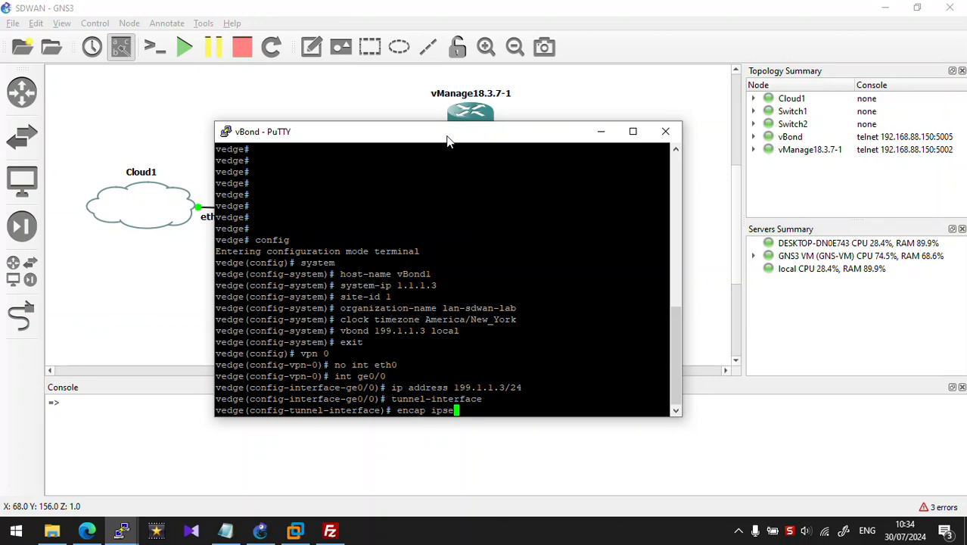
pyautogui.press('Return')
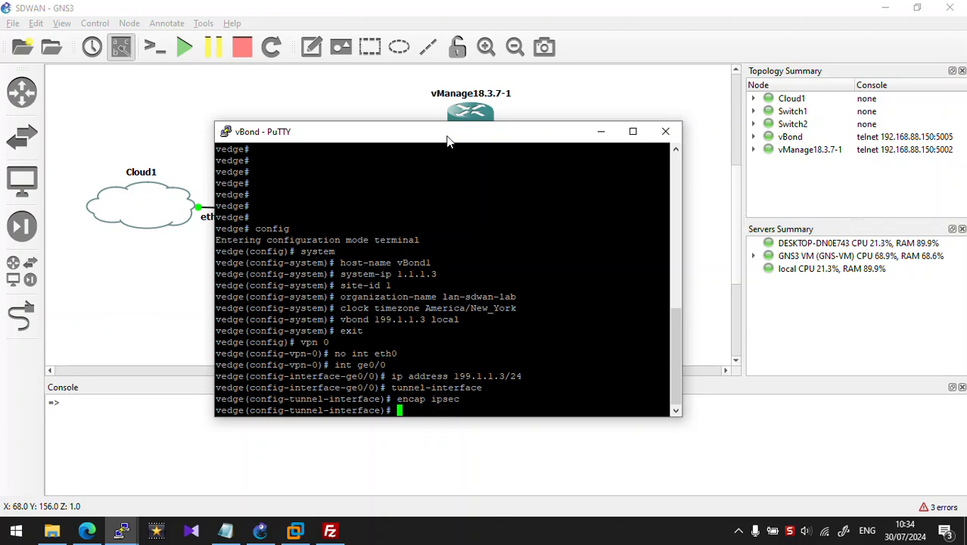
pyautogui.write('allow-')
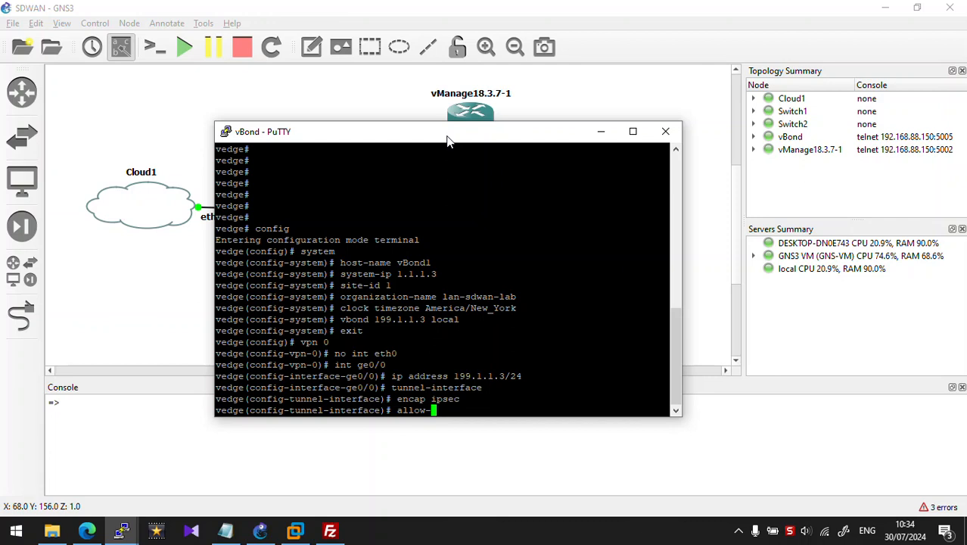
pyautogui.write('service all')
pyautogui.press('Return')
# Step: Also allow netconf and sshd on the tunnel, enable it with no shut, and exit
pyautogui.press('Up')
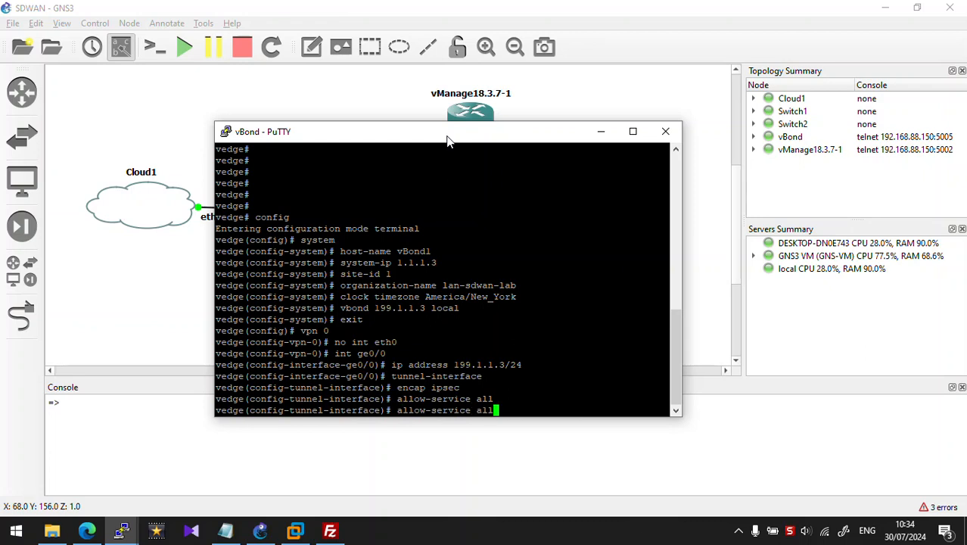
pyautogui.press('BackSpace')
pyautogui.press('BackSpace')
pyautogui.press('BackSpace')
pyautogui.write('netconf')
pyautogui.press('Return')
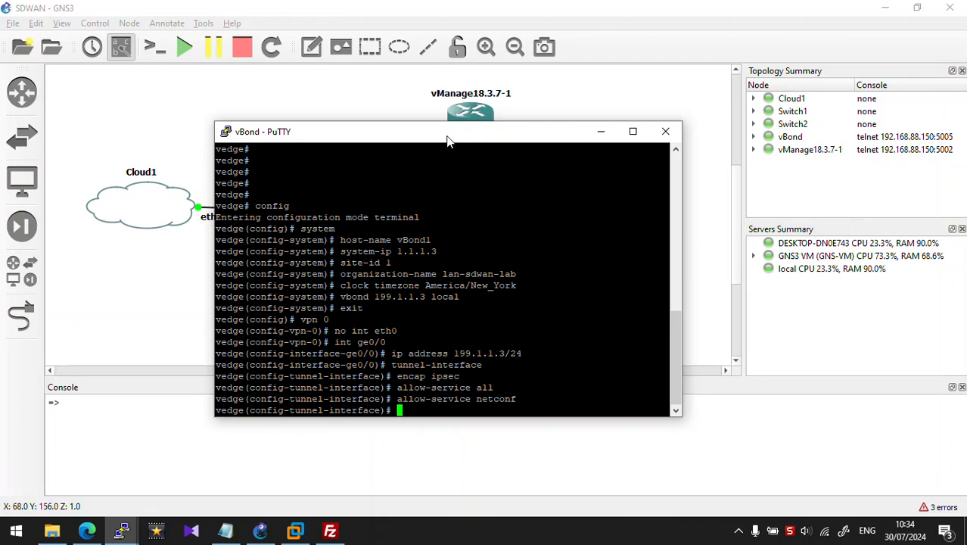
pyautogui.press('Up')
pyautogui.press('BackSpace')
pyautogui.press('BackSpace')
pyautogui.press('BackSpace')
pyautogui.press('BackSpace')
pyautogui.press('BackSpace')
pyautogui.press('BackSpace')
pyautogui.press('BackSpace')
pyautogui.write('service')
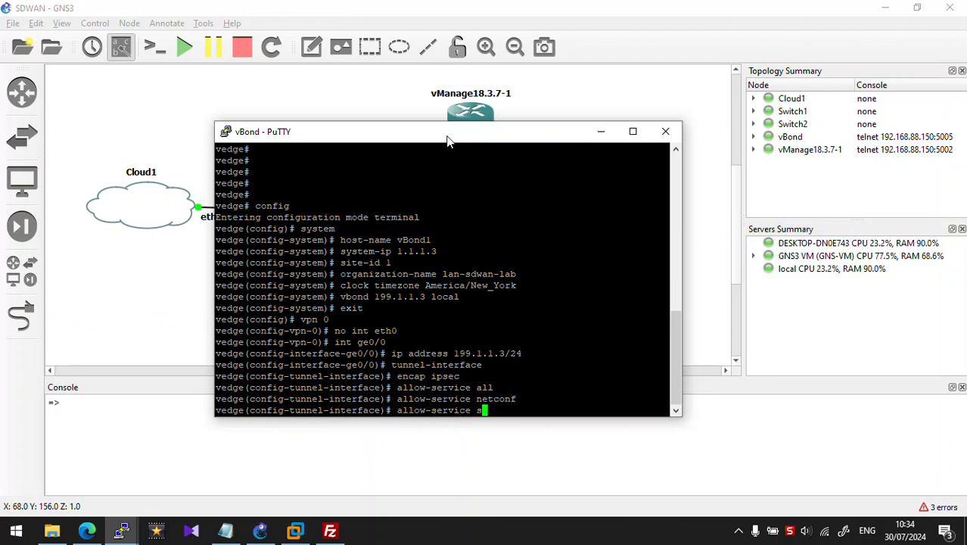
pyautogui.write('shd')
pyautogui.press('Return')
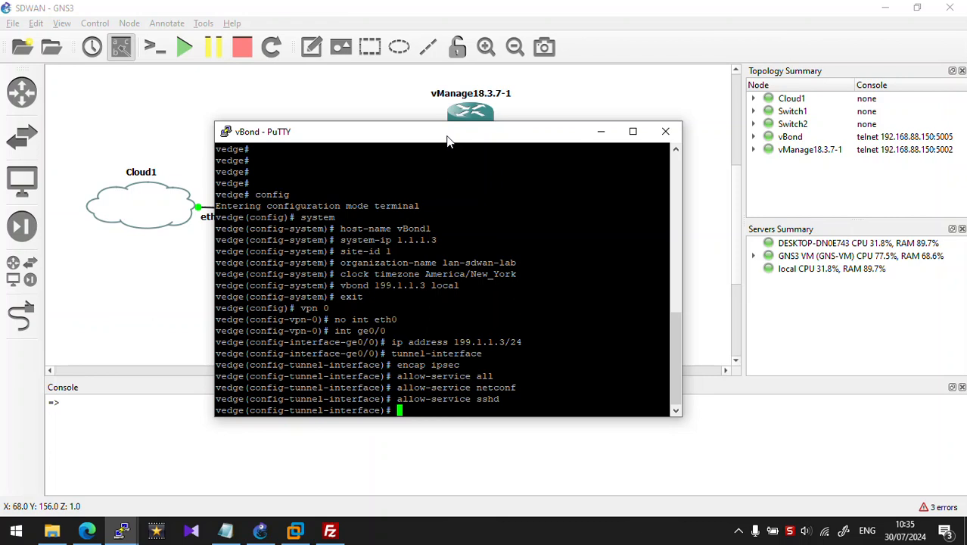
pyautogui.write('no shut')
pyautogui.press('Return')
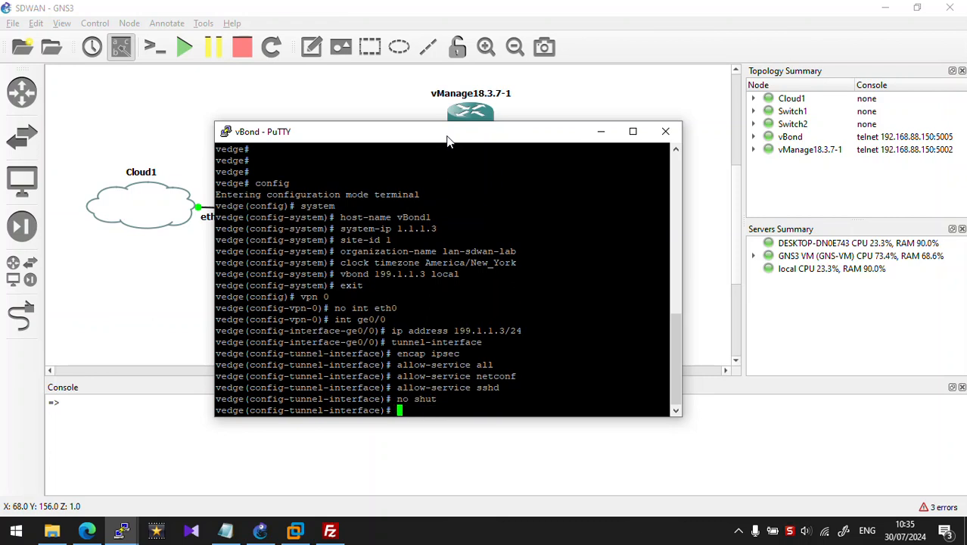
pyautogui.write('exit')
pyautogui.press('Return')
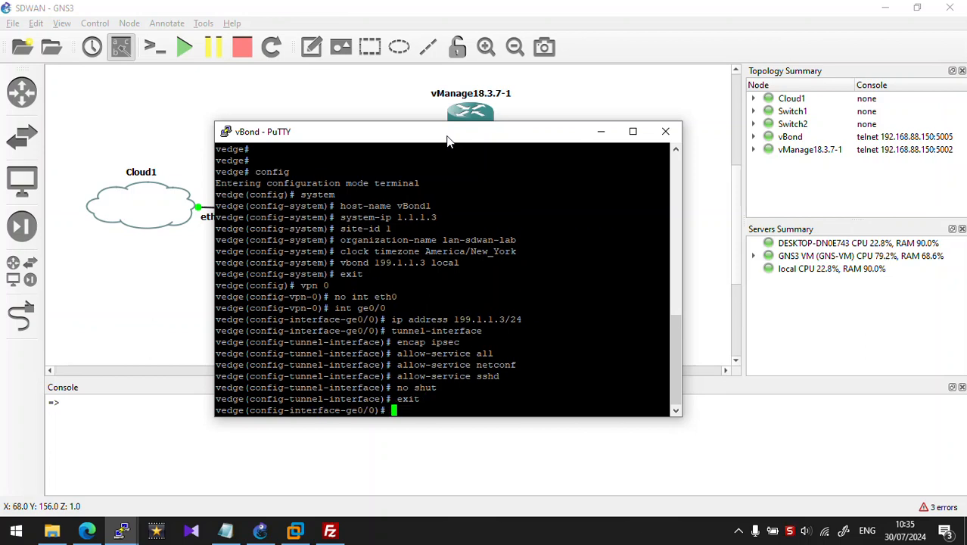
# Step: Add the VPN 0 default route 0.0.0.0/0 via 199.1.1.254
pyautogui.write('exit')
pyautogui.press('Return')
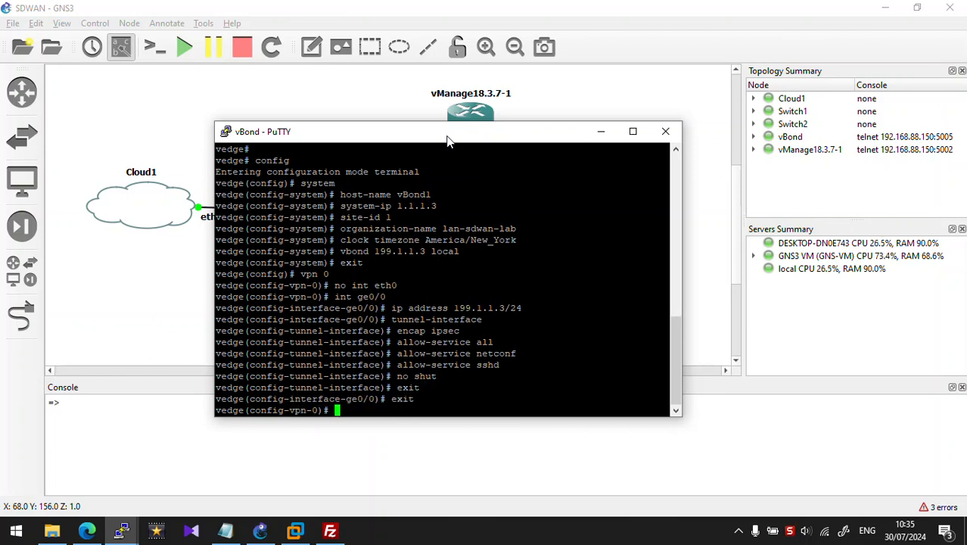
pyautogui.write('ip route ')
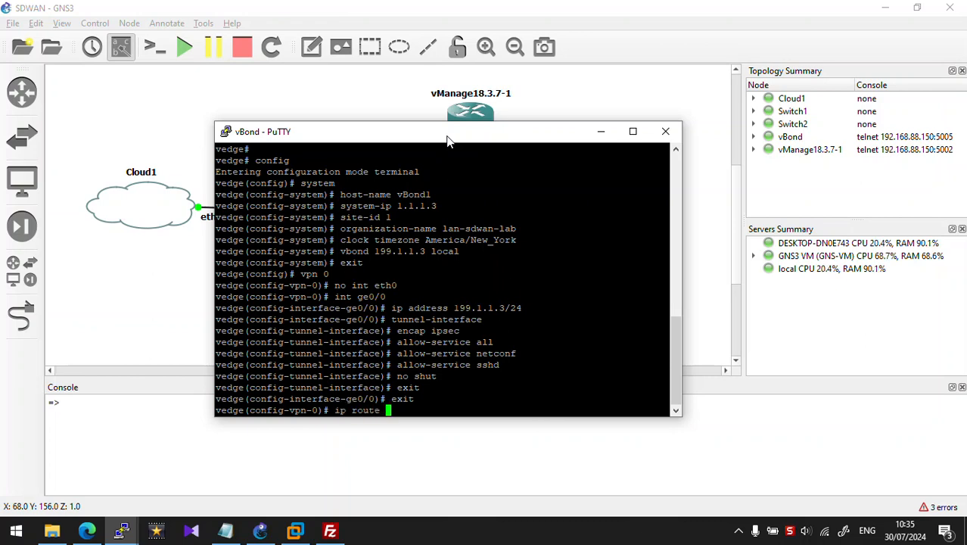
pyautogui.write('0.0.0.0')
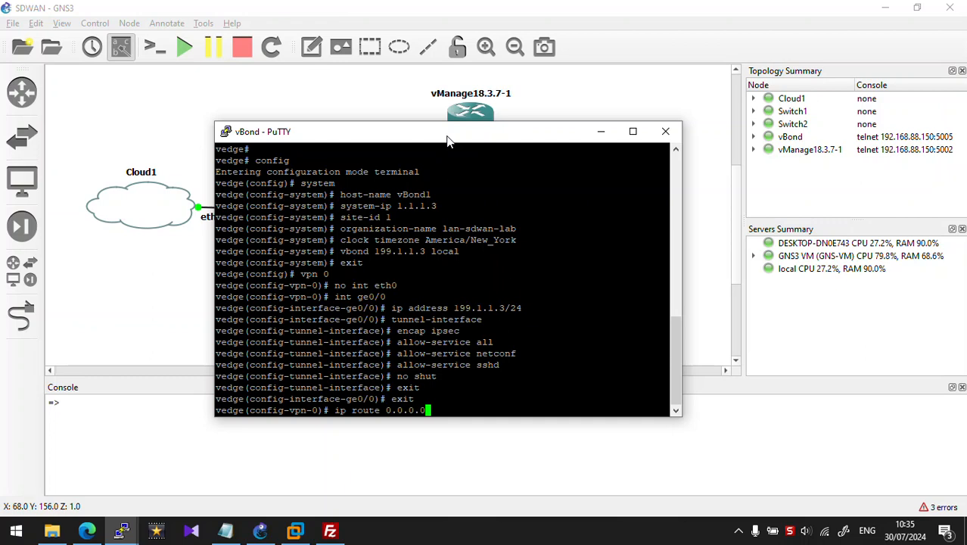
pyautogui.write('/0 199.')
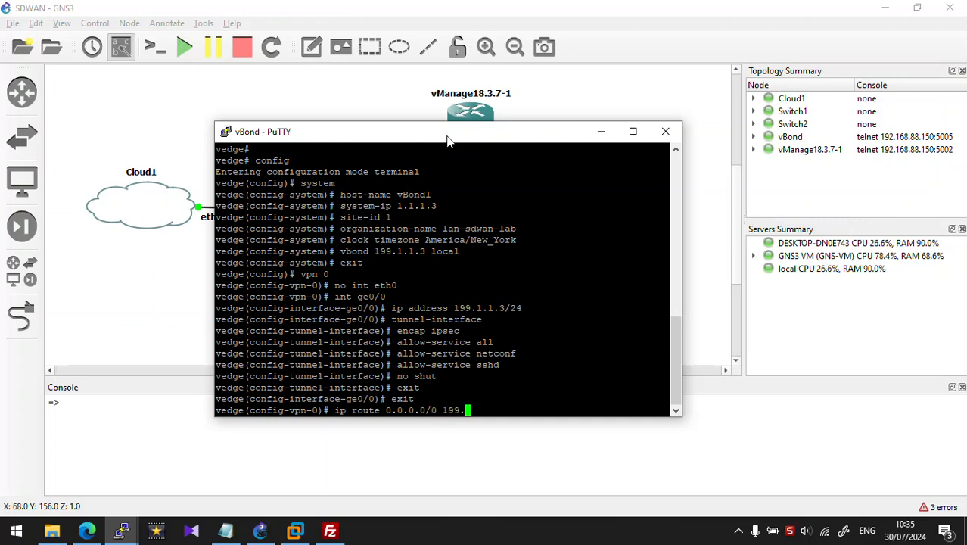
pyautogui.write('1.1.254')
pyautogui.press('Return')
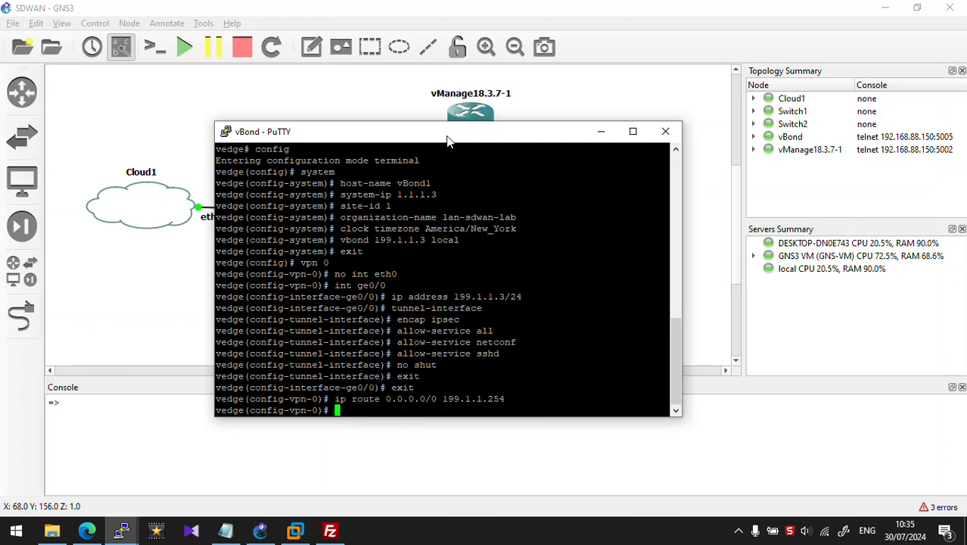
pyautogui.write('exit')
pyautogui.press('Return')
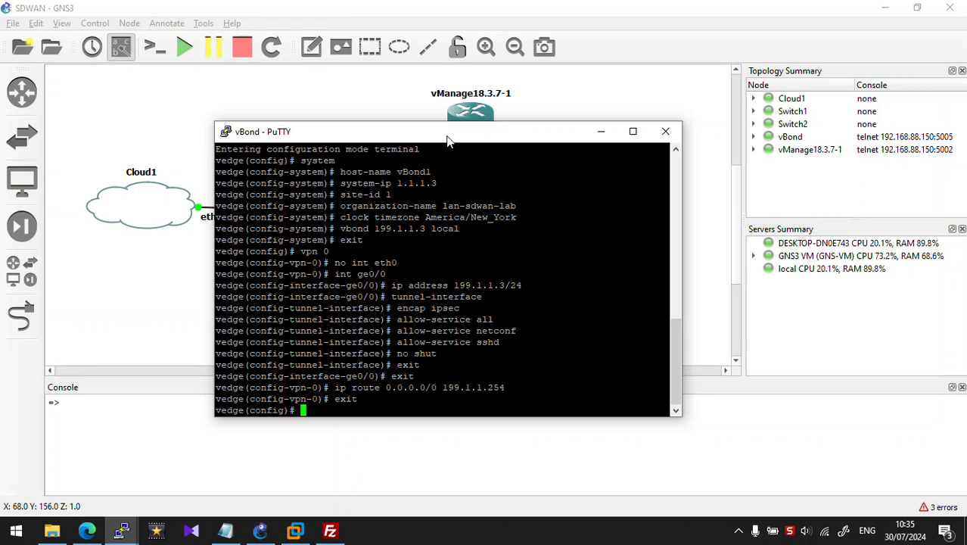
# Step: Commit the configuration and re-enter VPN 512 configuration
pyautogui.write('vpn 512')
pyautogui.press('Return')
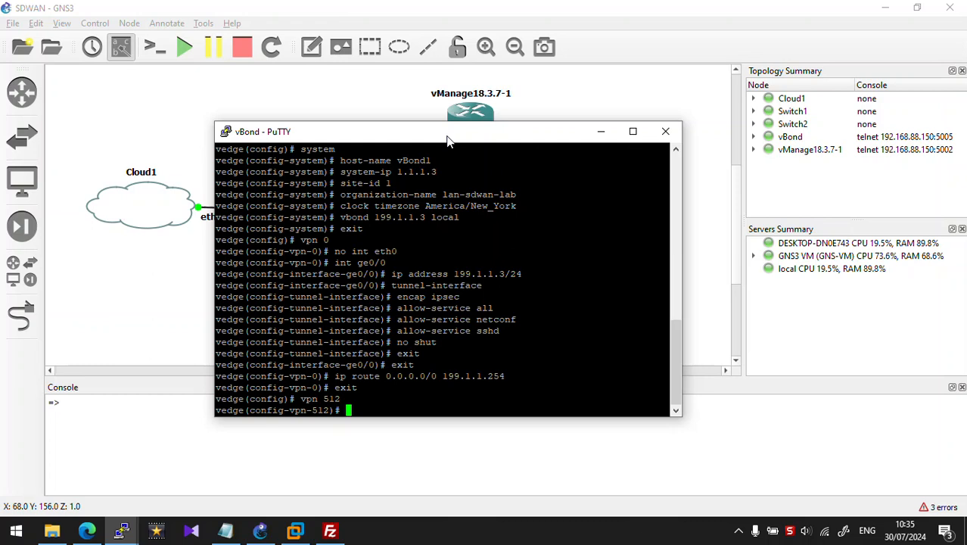
pyautogui.write('exit')
pyautogui.press('BackSpace')
pyautogui.press('BackSpace')
pyautogui.write('it')
pyautogui.press('Return')
pyautogui.write('commit')
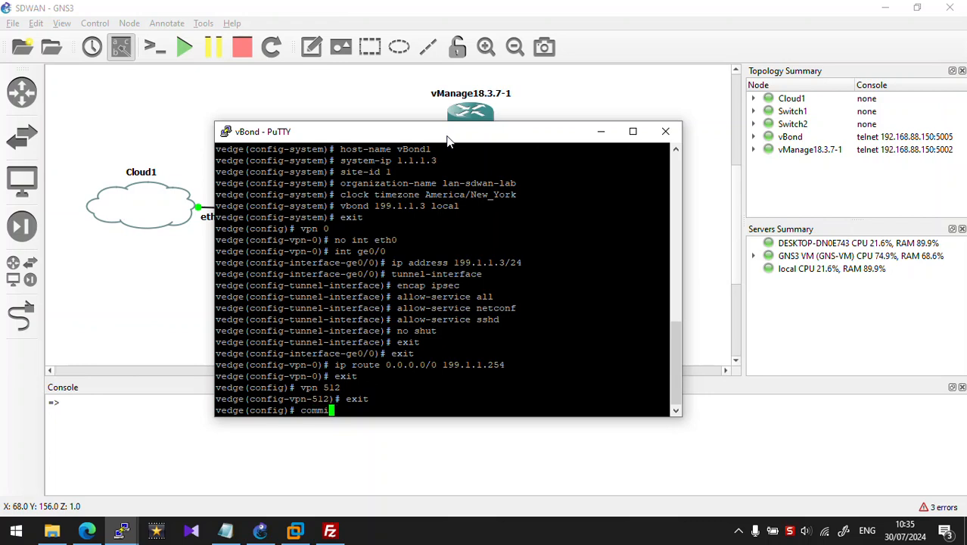
pyautogui.press('Return')
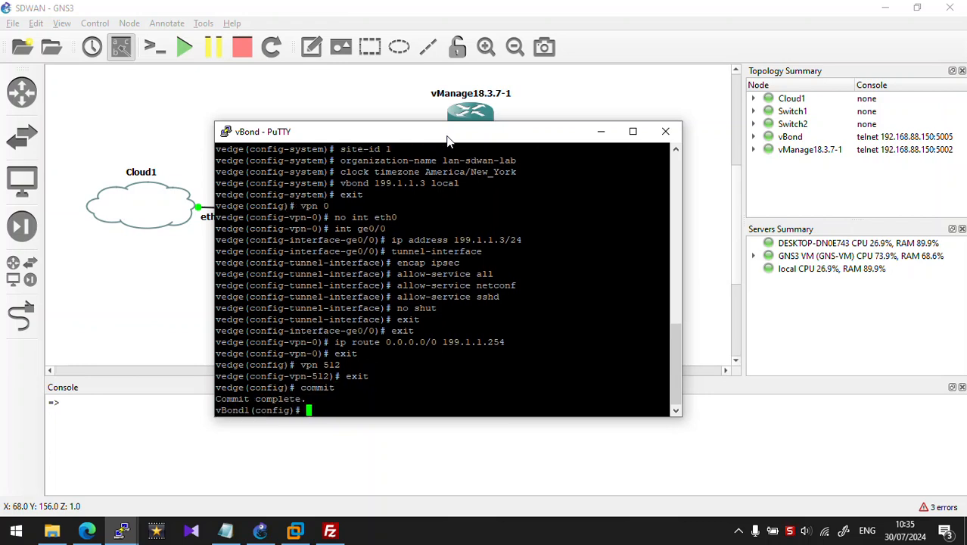
pyautogui.press('Up')
pyautogui.press('Up')
pyautogui.press('Up')
pyautogui.press('Return')
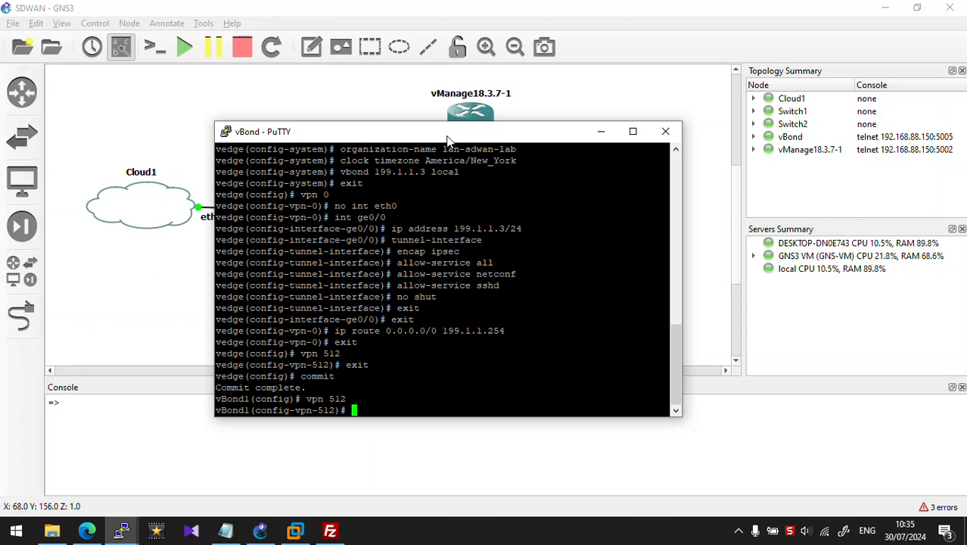
# Step: Give VPN 512 interface eth0 address 192.168.88.170/24 and save with commit and-quit
pyautogui.write('int eth')
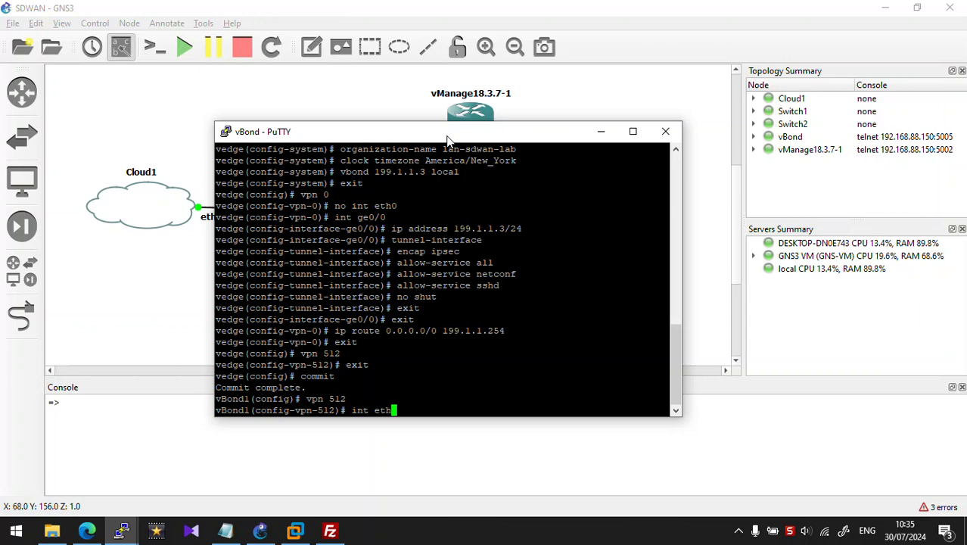
pyautogui.write('0')
pyautogui.press('Return')
pyautogui.write('\\')
pyautogui.press('BackSpace')
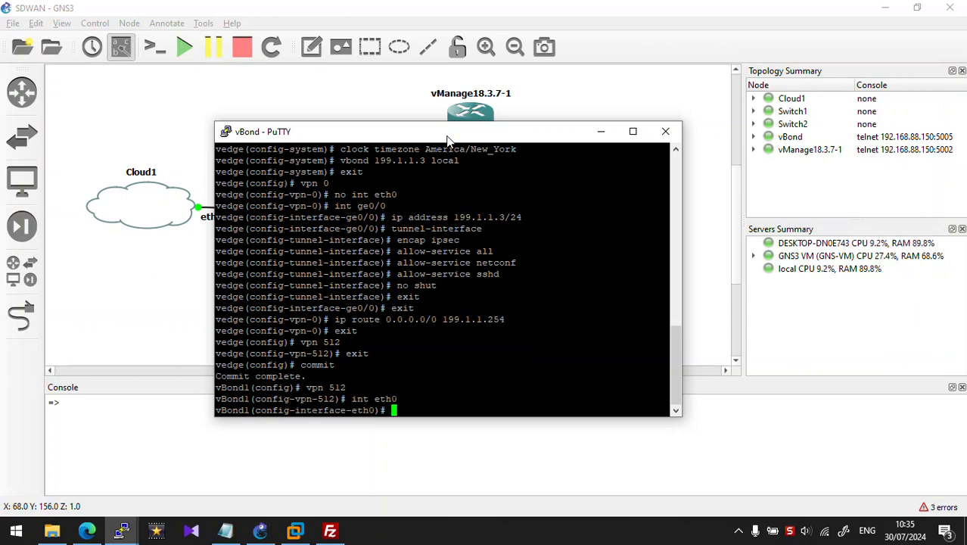
pyautogui.write('ip ad')
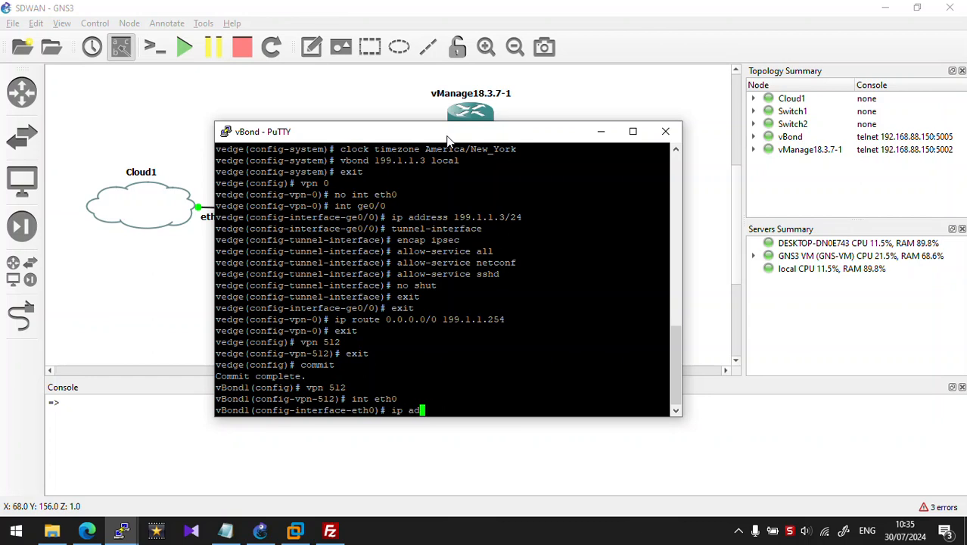
pyautogui.write('dress 192.16')
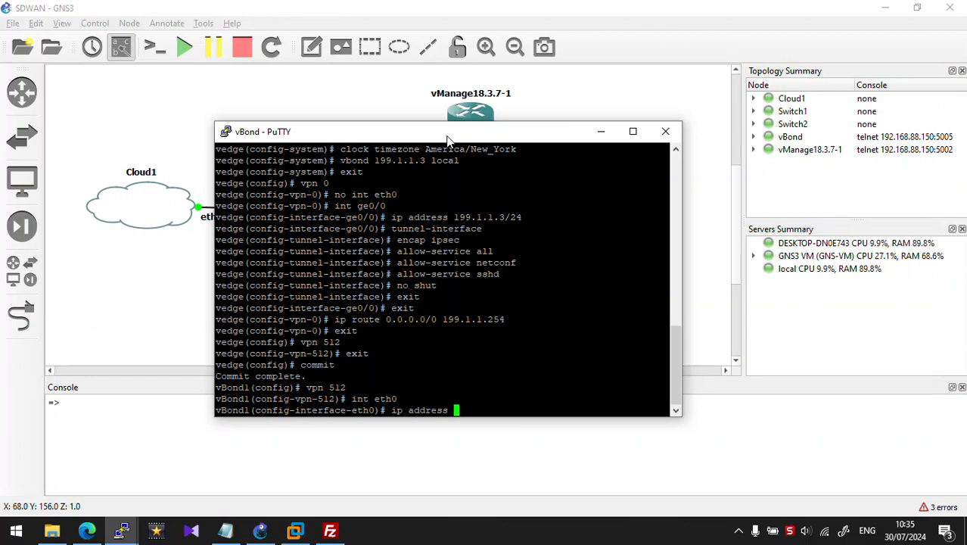
pyautogui.write('8.88.1')
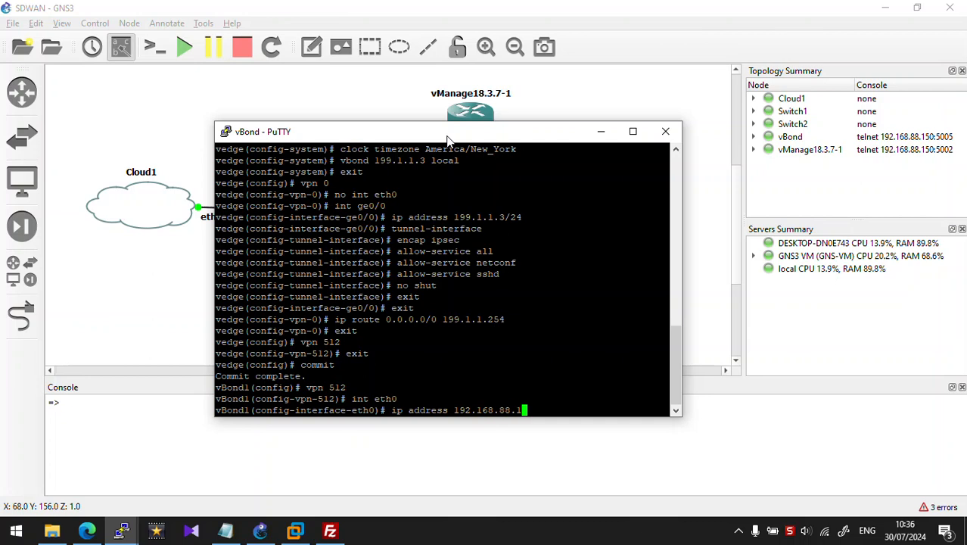
pyautogui.write('70/')
pyautogui.write('24')
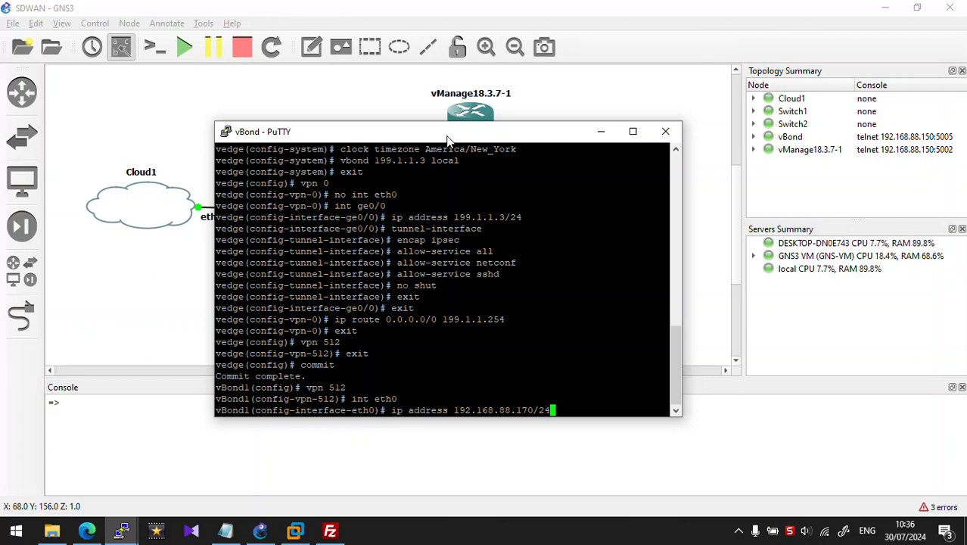
pyautogui.press('Return')
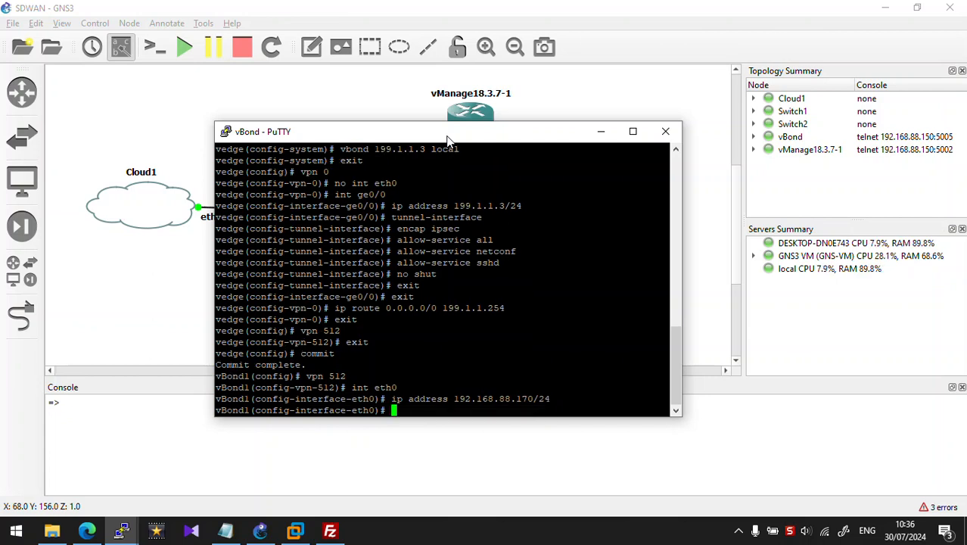
pyautogui.write('exit')
pyautogui.press('Return')
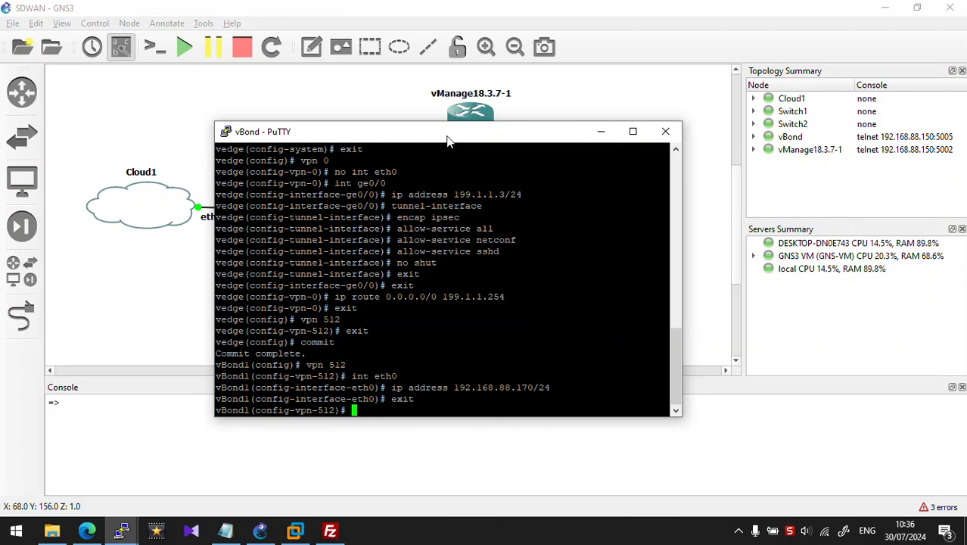
pyautogui.write('commi')
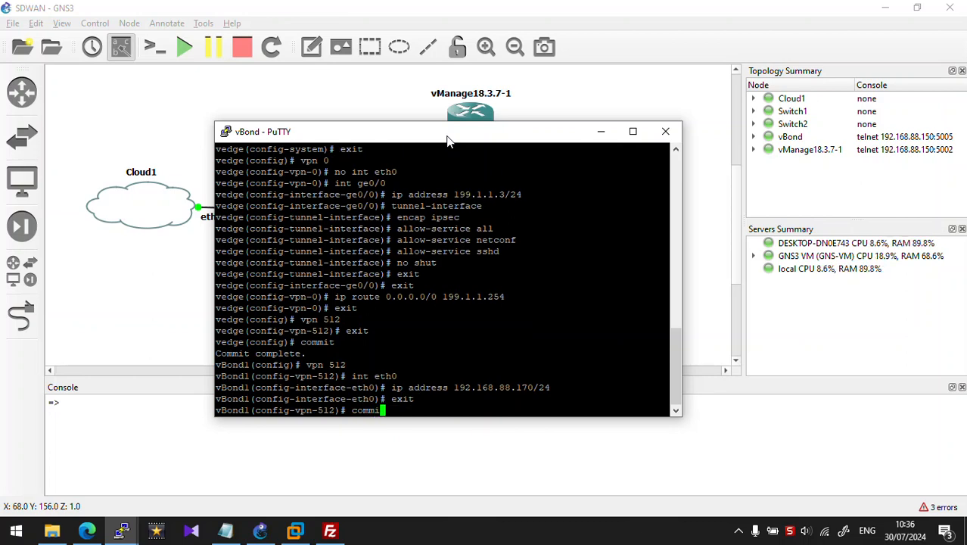
pyautogui.write('t and-')
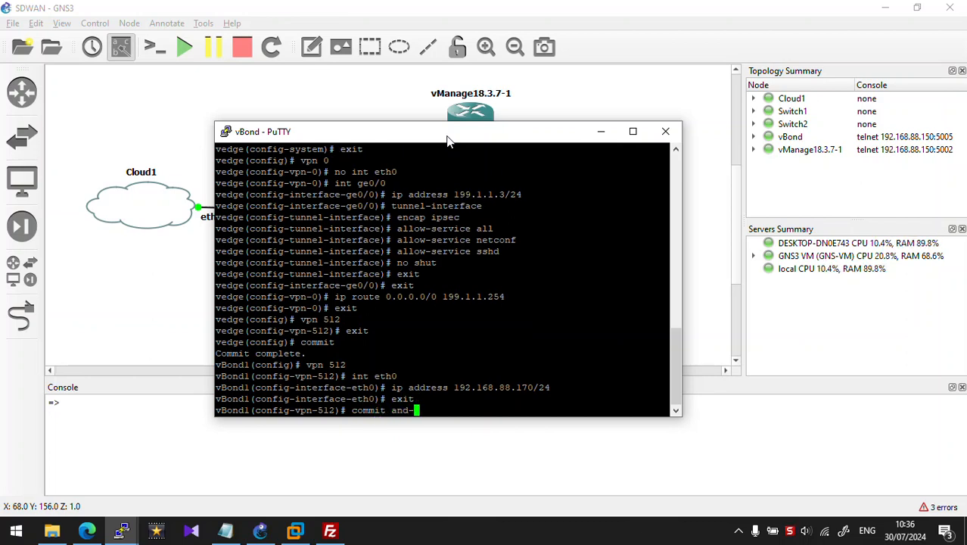
pyautogui.write('quit')
pyautogui.press('Return')
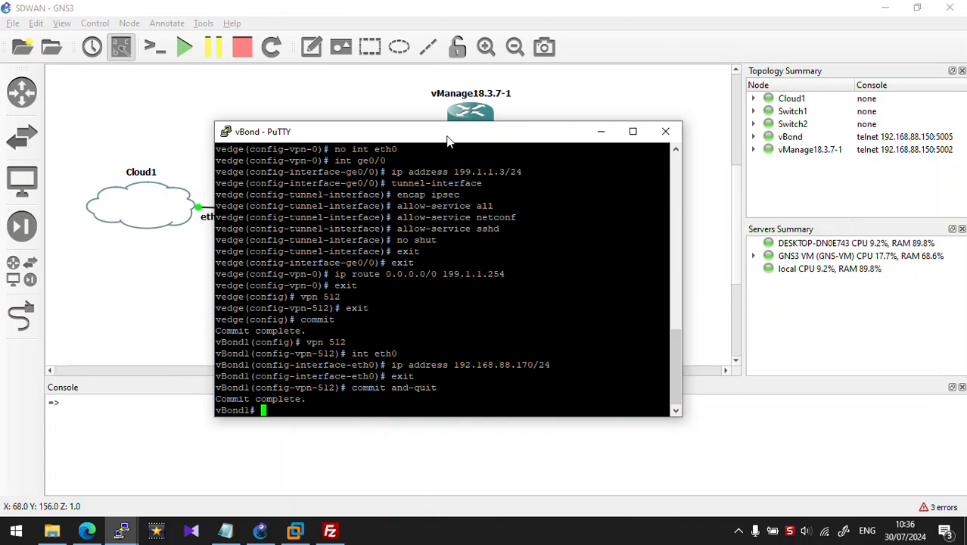
# Step: Add a vBond controller at 199.1.1.3 with admin credentials and Generate CSR, then open Certificates
pyautogui.click(86, 531)
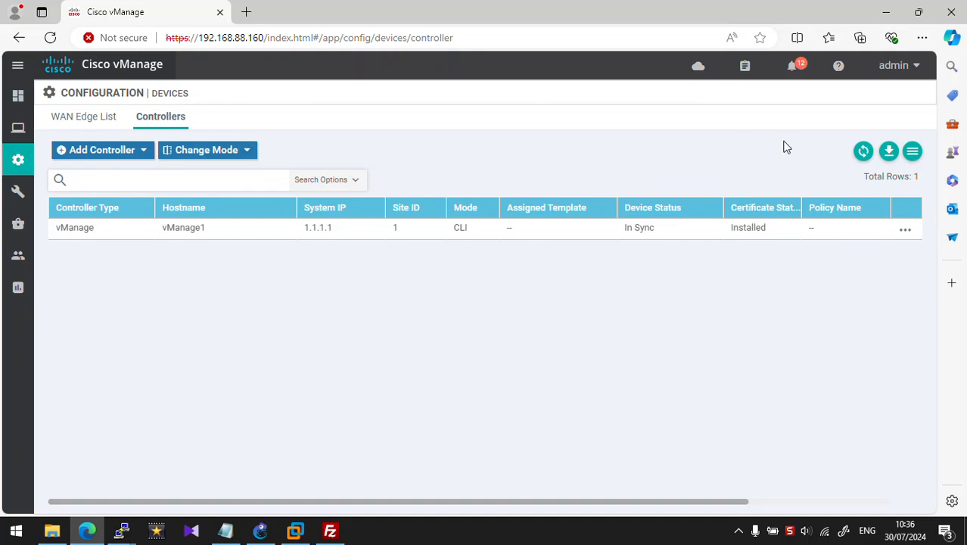
pyautogui.click(140, 155)
pyautogui.click(130, 176)
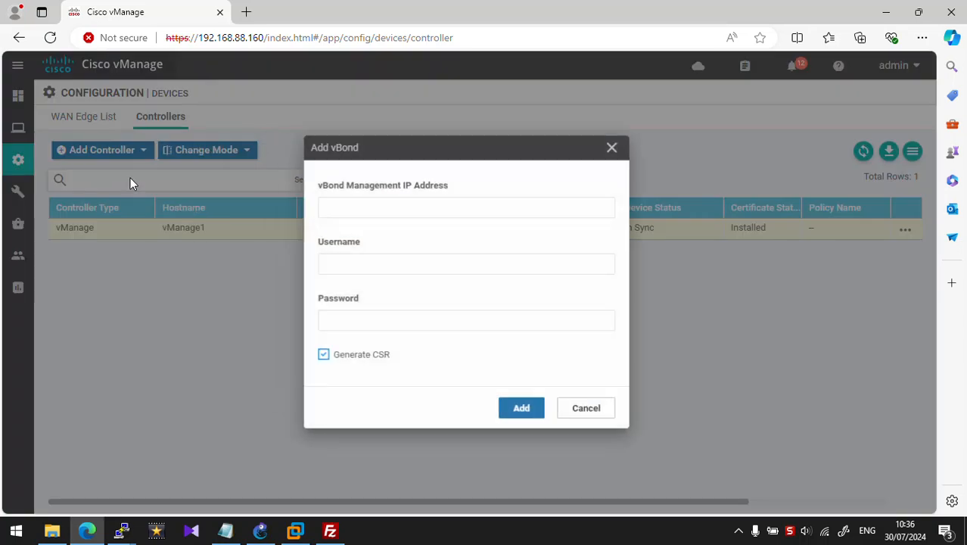
pyautogui.click(438, 208)
pyautogui.click(390, 256)
pyautogui.click(386, 260)
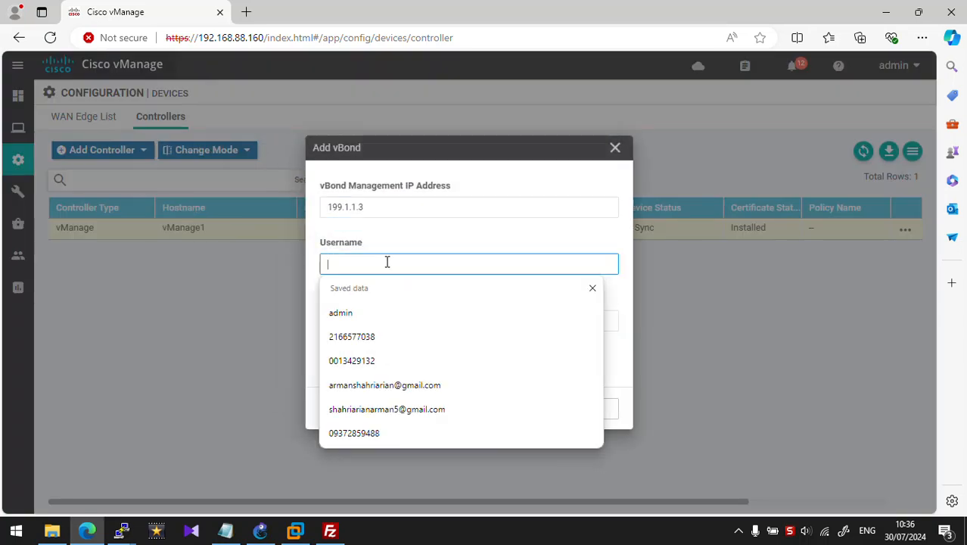
pyautogui.write('admin')
pyautogui.press('Tab')
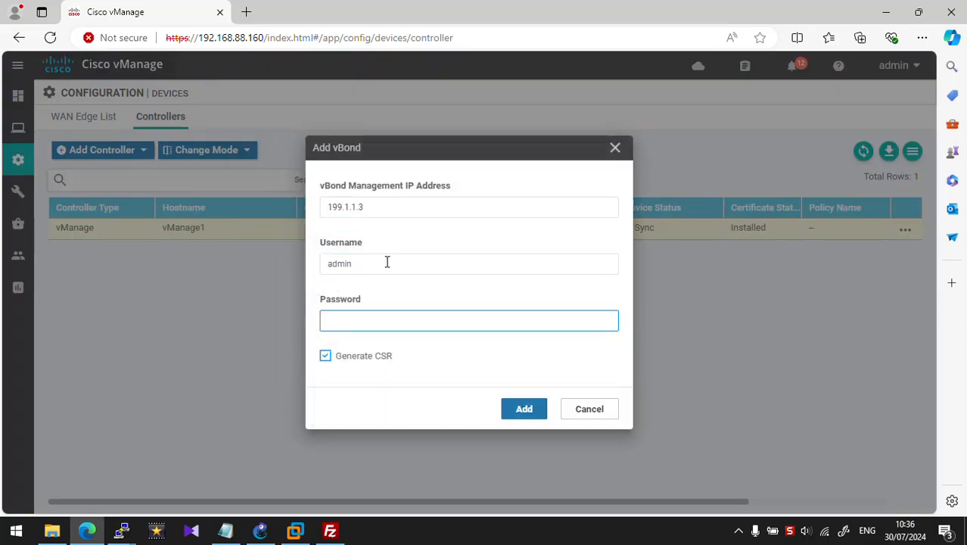
pyautogui.write('admin')
pyautogui.click(534, 412)
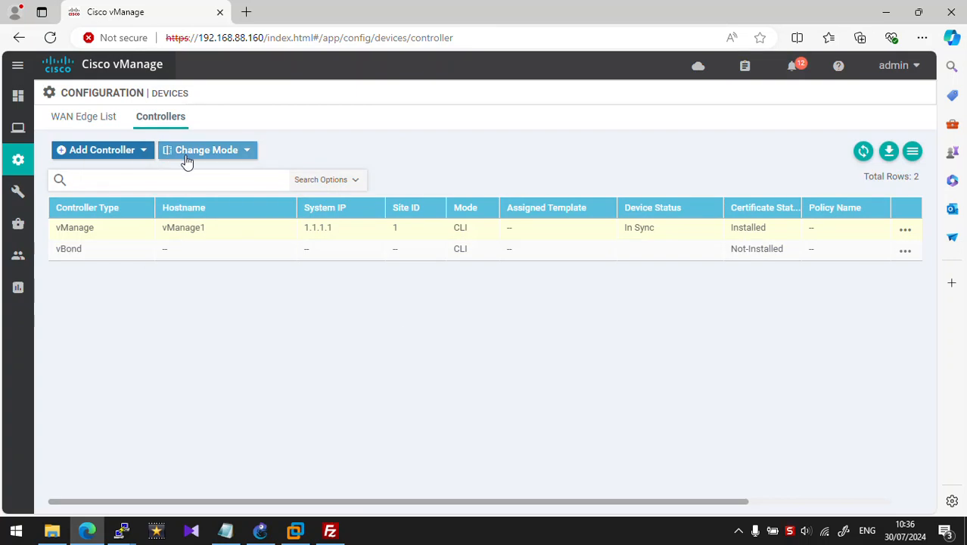
pyautogui.moveTo(18, 165)
pyautogui.click(70, 220)
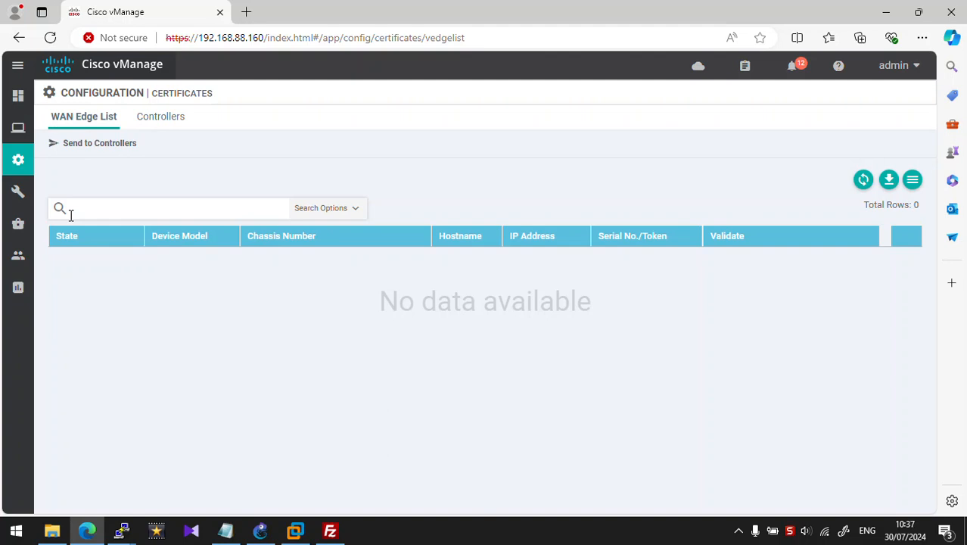
# Step: Download the vBond CSR from the Controllers certificate list via View CSR
pyautogui.click(155, 121)
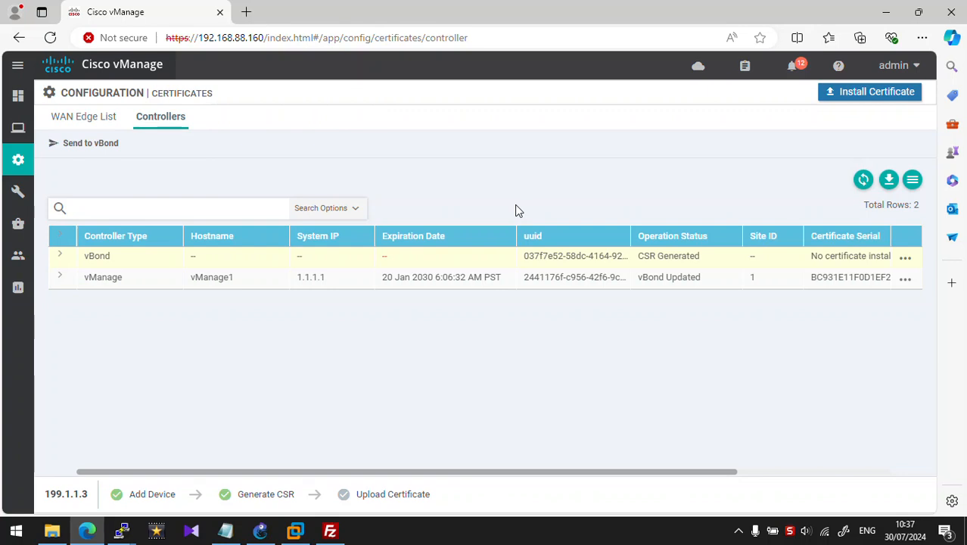
pyautogui.click(904, 258)
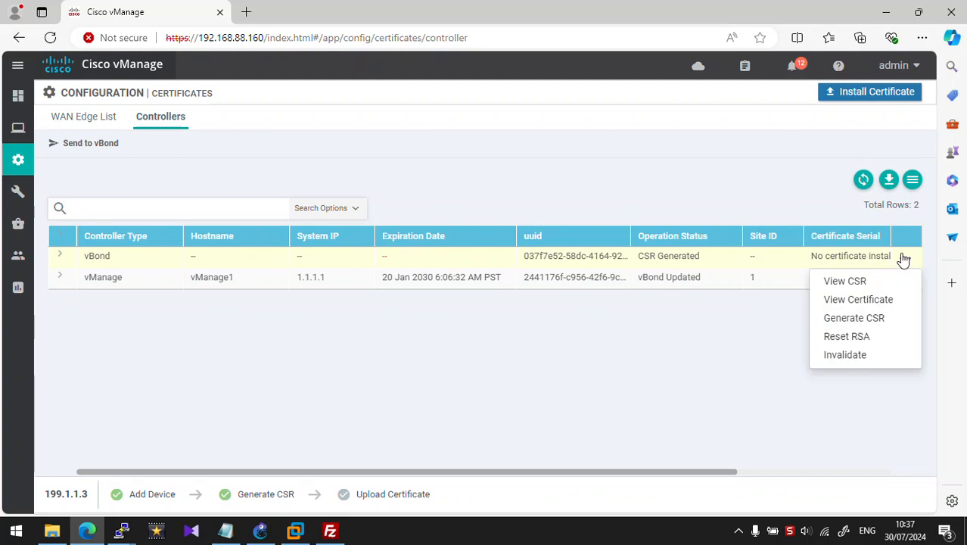
pyautogui.click(883, 280)
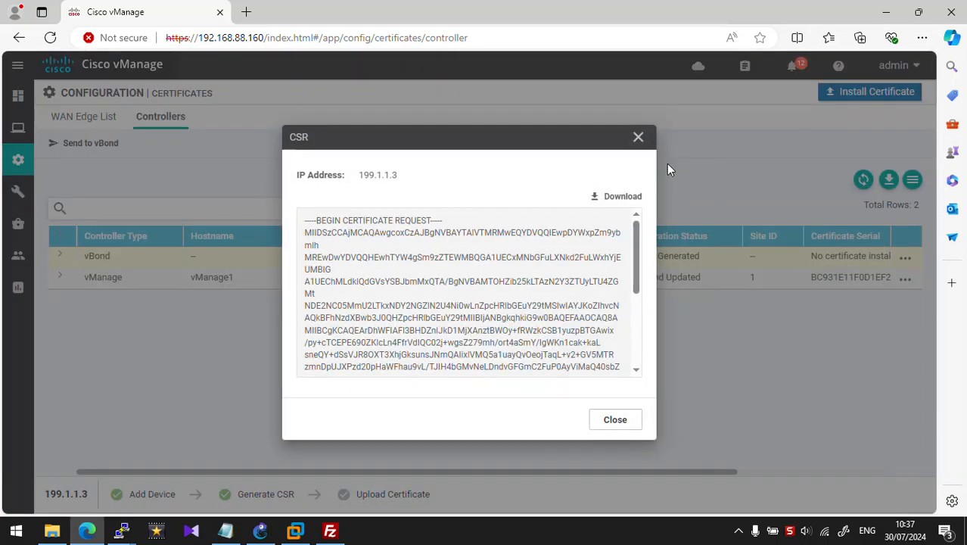
pyautogui.click(623, 197)
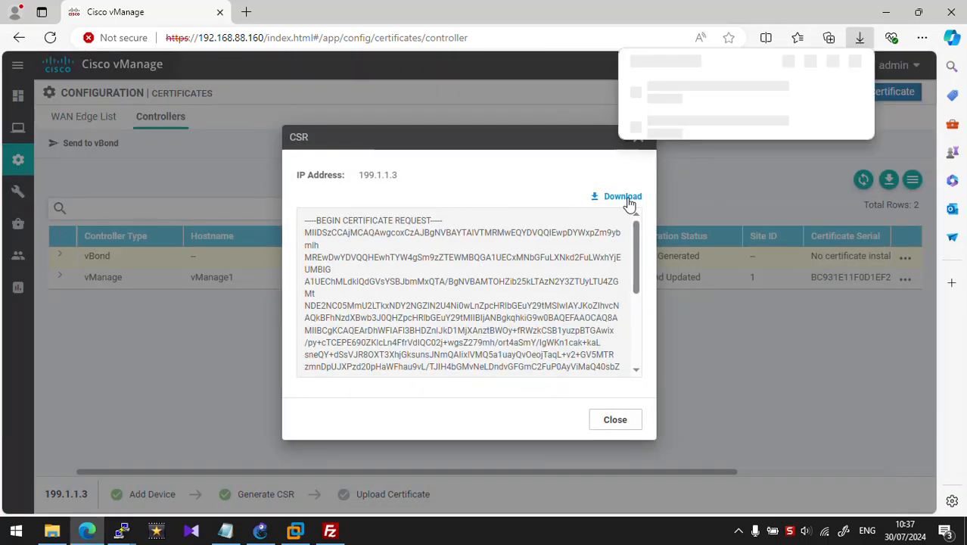
pyautogui.click(619, 419)
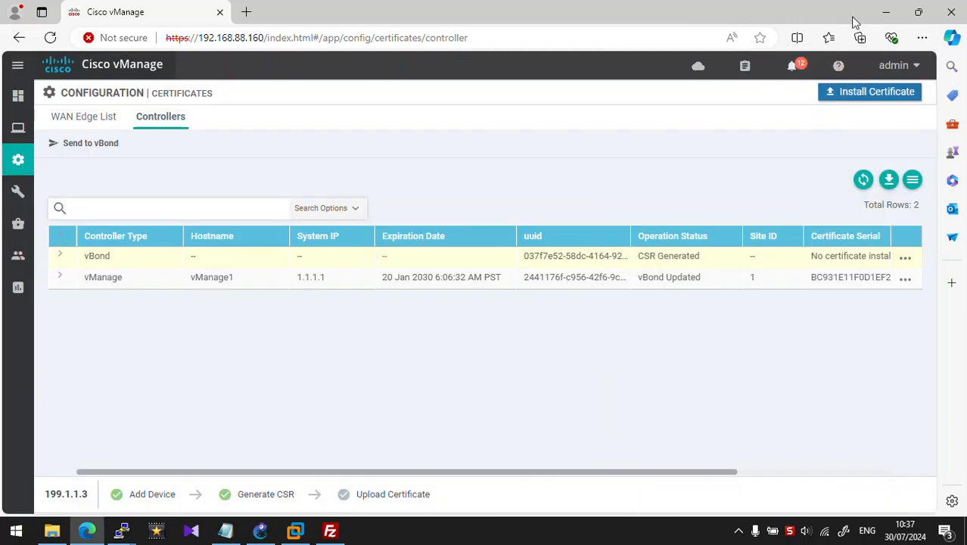
# Step: Show the downloaded undefined.csr in its folder from the browser's Downloads list
pyautogui.click(922, 37)
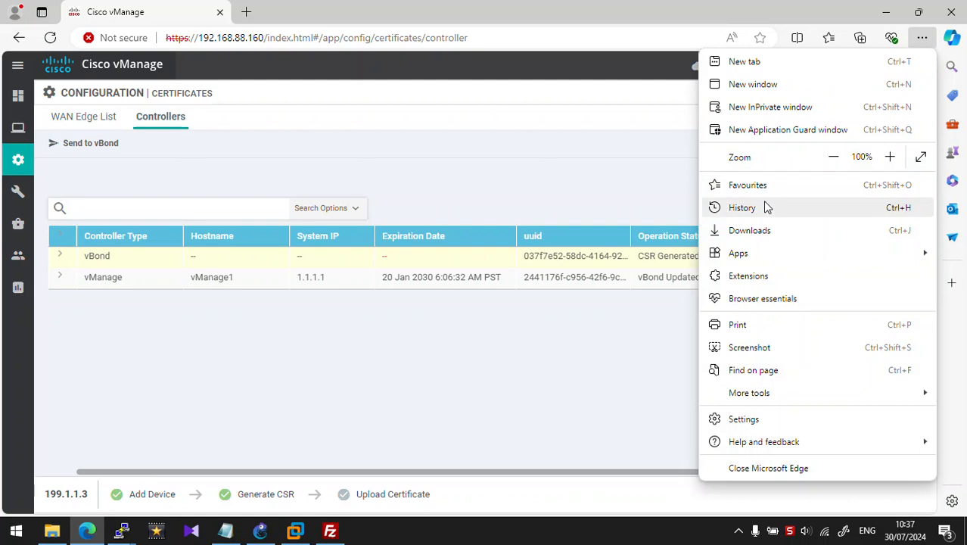
pyautogui.click(749, 230)
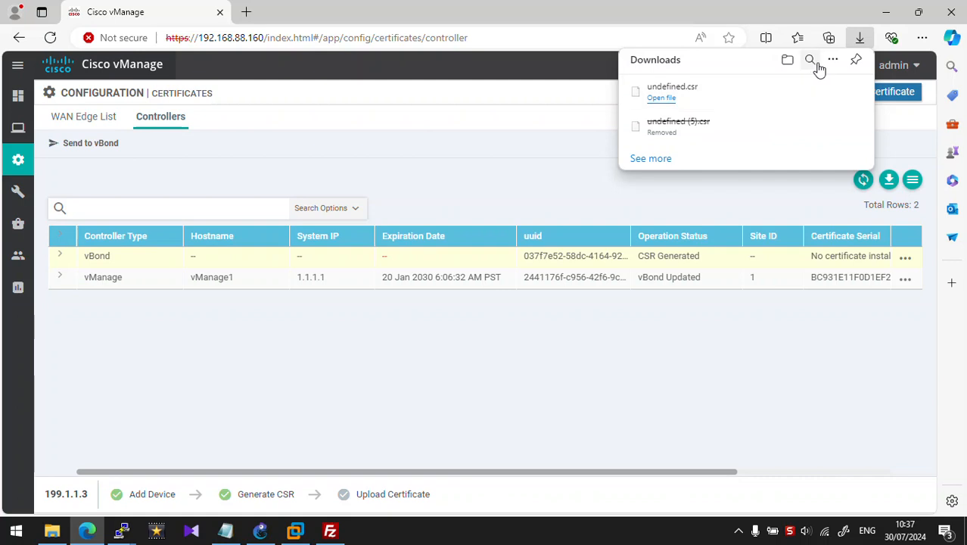
pyautogui.click(814, 90)
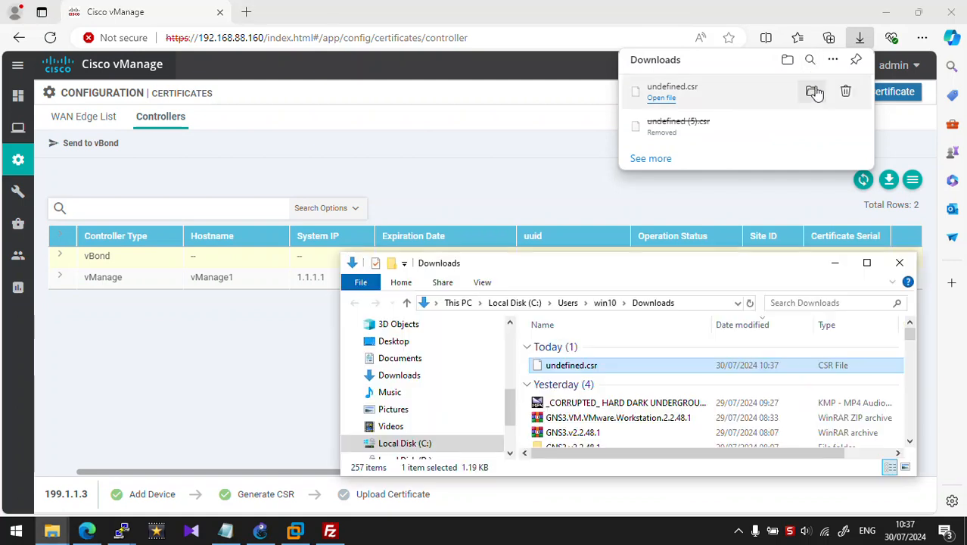
# Step: Rename the downloaded undefined.csr to vbond.csr and bring FileZilla forward
pyautogui.click(573, 367)
pyautogui.write('vbond')
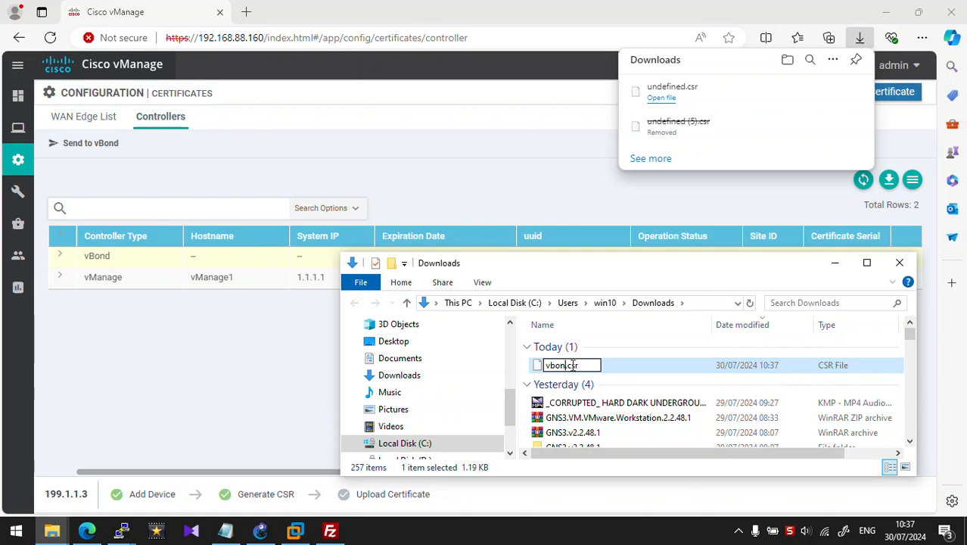
pyautogui.press('Return')
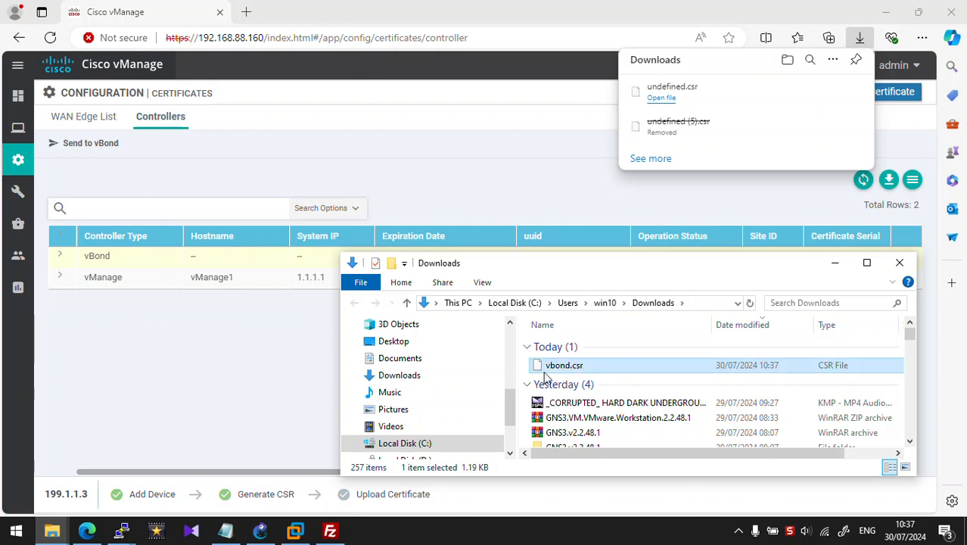
pyautogui.click(330, 530)
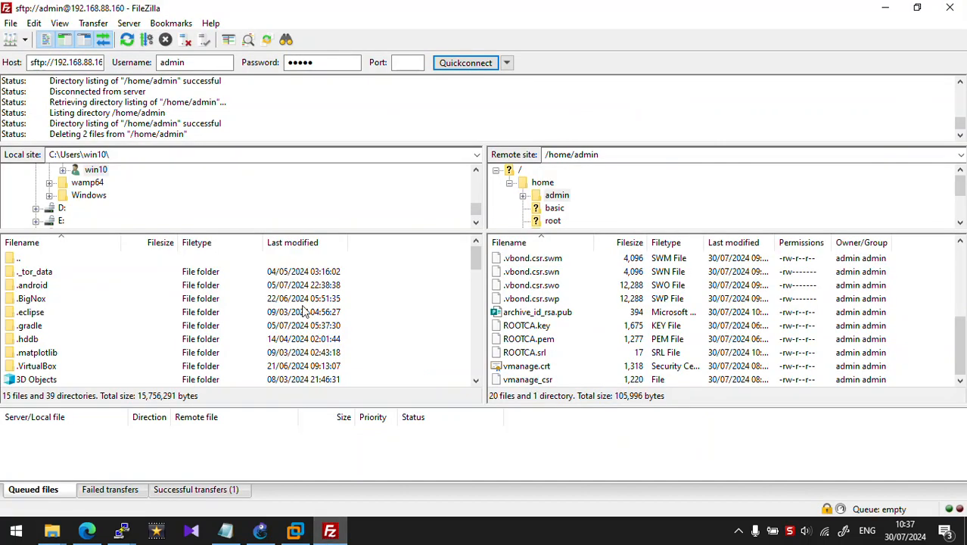
# Step: Drag vbond.csr from Downloads into FileZilla's remote /home/admin folder on vManage
pyautogui.doubleClick(67, 67)
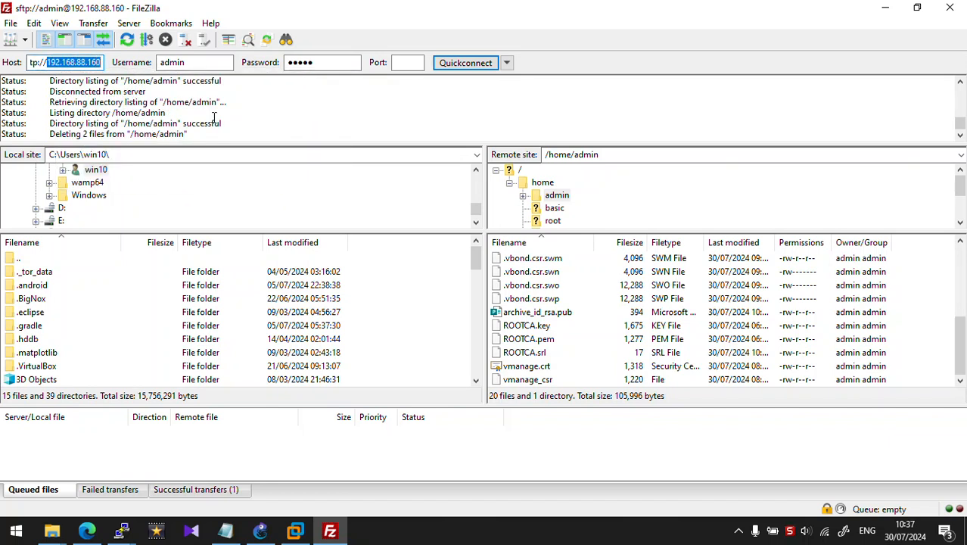
pyautogui.click(558, 313)
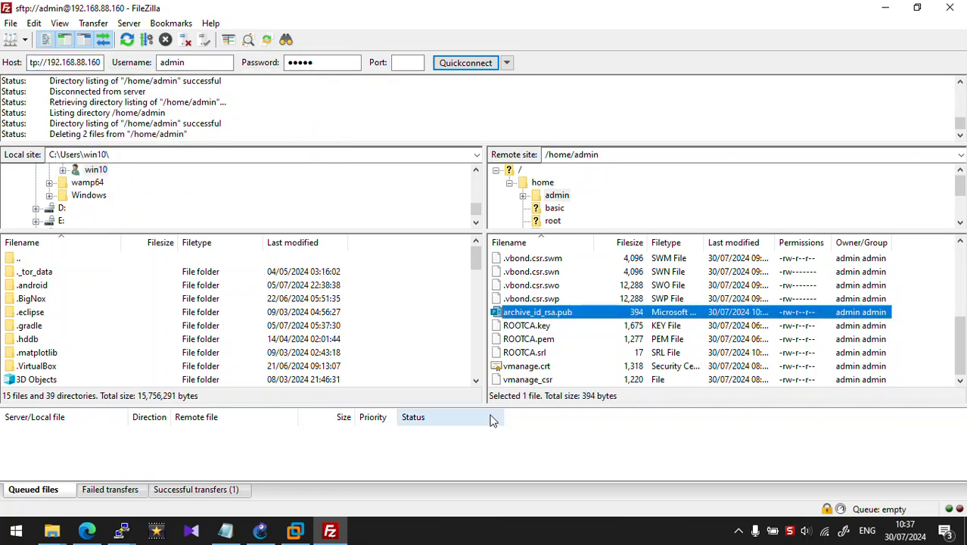
pyautogui.click(66, 536)
pyautogui.click(253, 443)
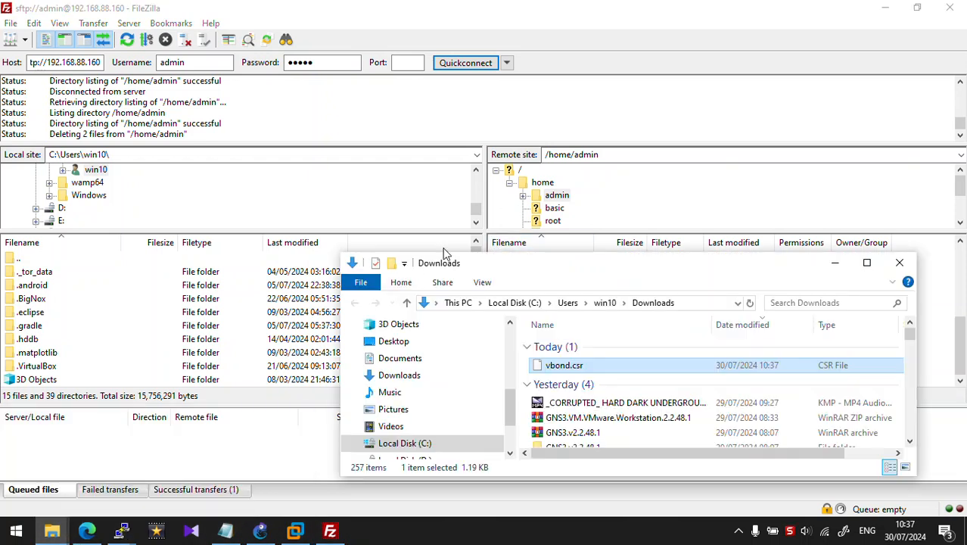
pyautogui.moveTo(532, 268); pyautogui.dragTo(202, 90)
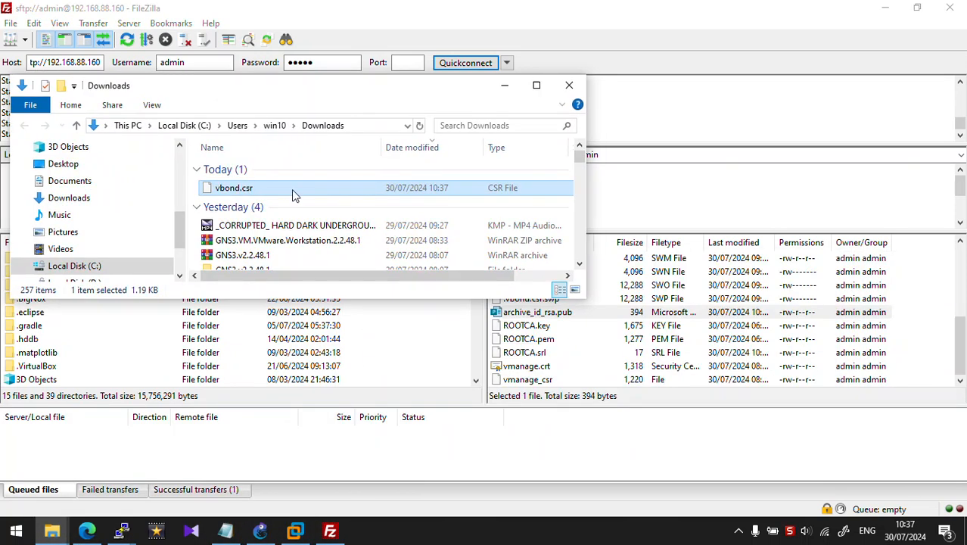
pyautogui.moveTo(292, 192); pyautogui.dragTo(647, 344)
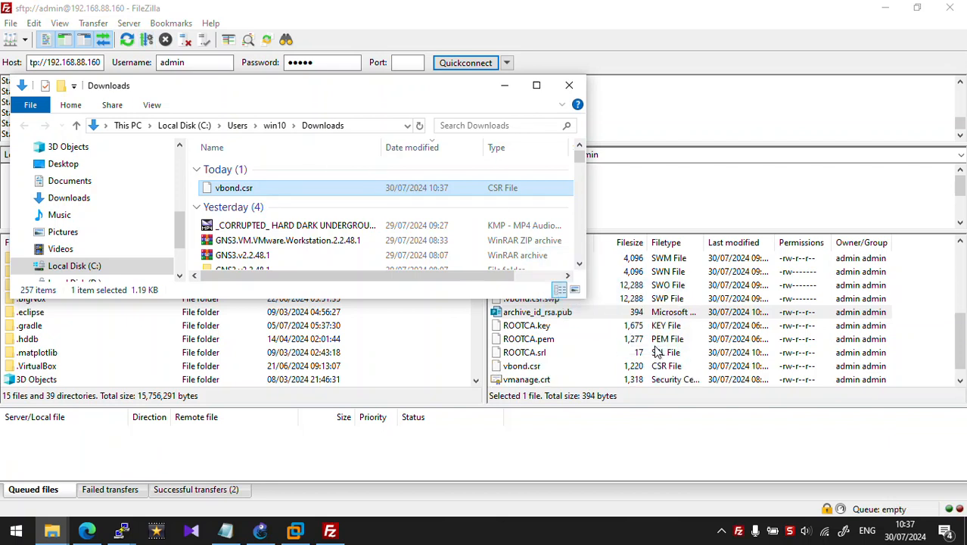
pyautogui.click(569, 84)
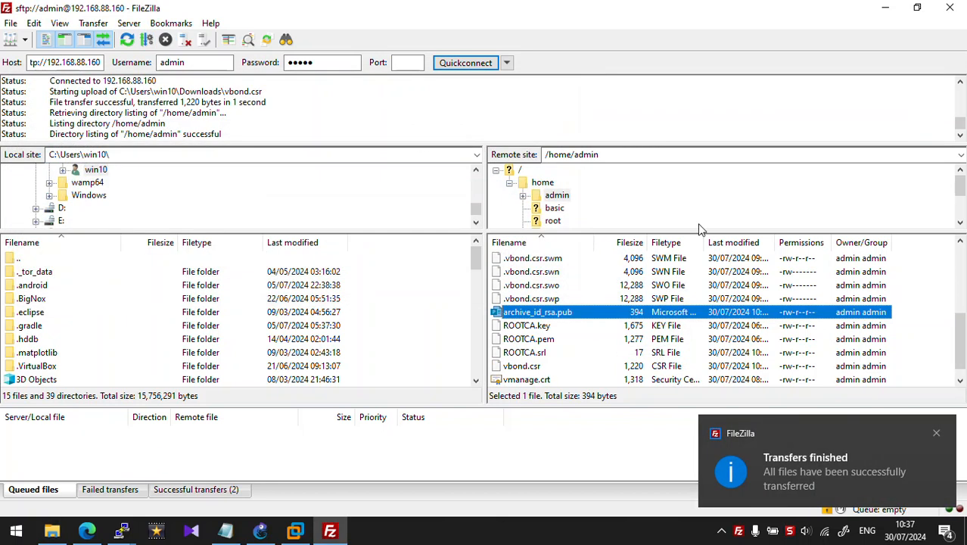
pyautogui.click(755, 465)
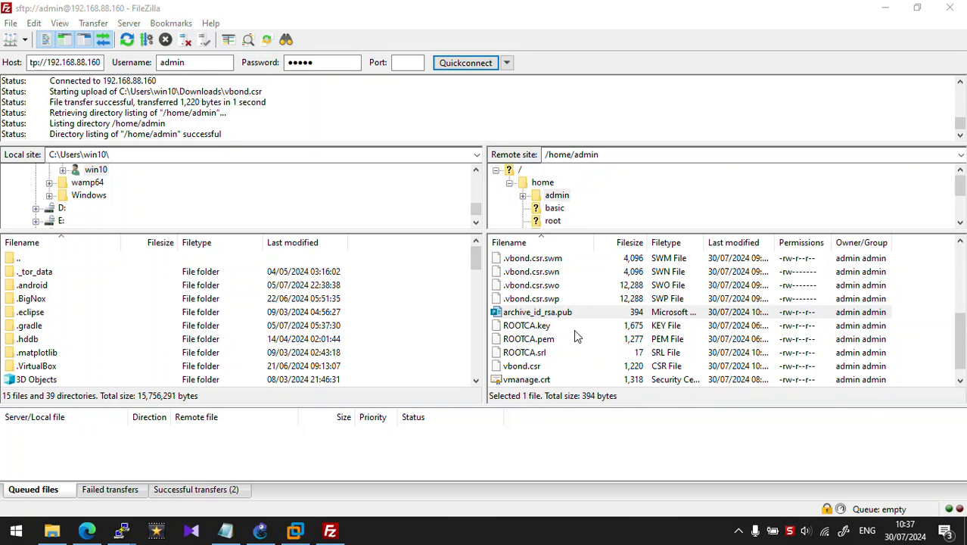
# Step: Run the openssl command from the notes to sign vbond.csr with the root CA into vbond.crt
pyautogui.moveTo(121, 530)
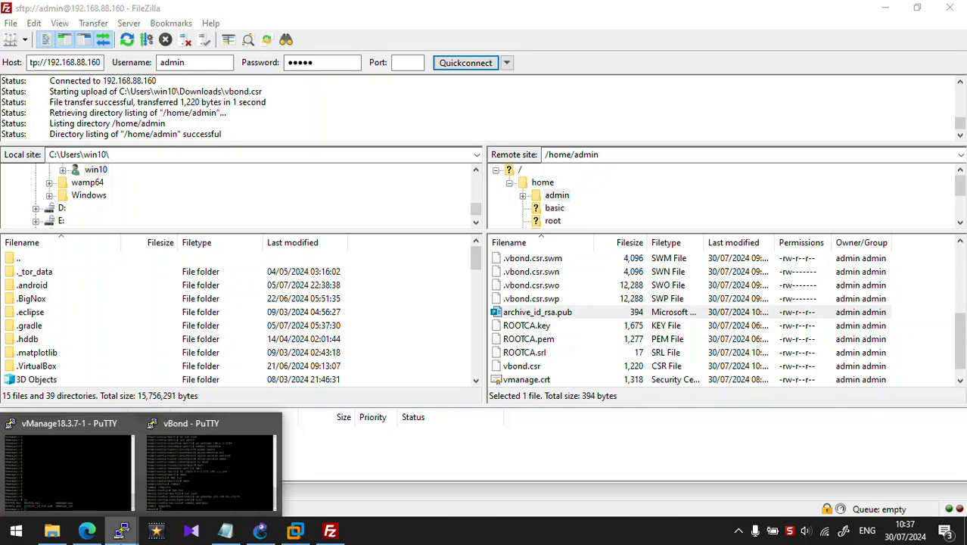
pyautogui.click(68, 465)
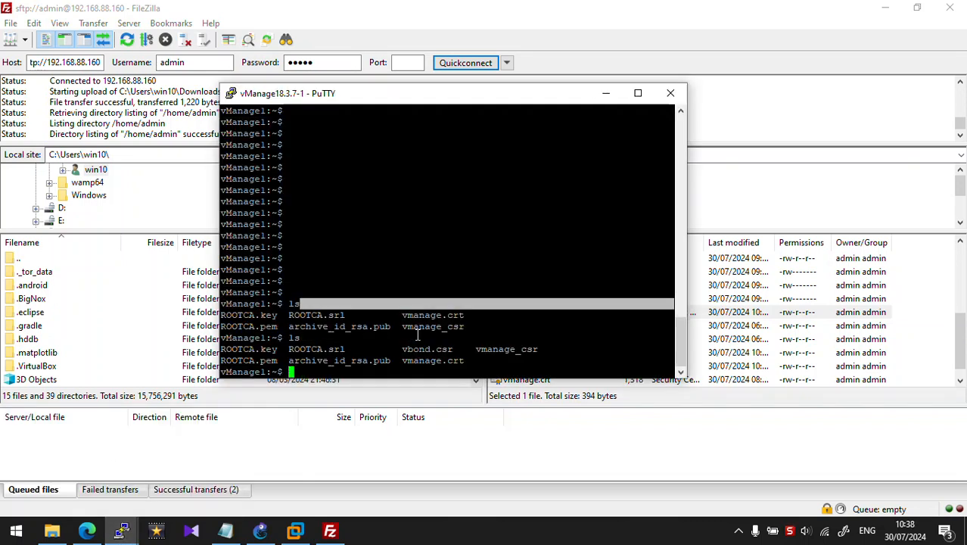
pyautogui.doubleClick(427, 348)
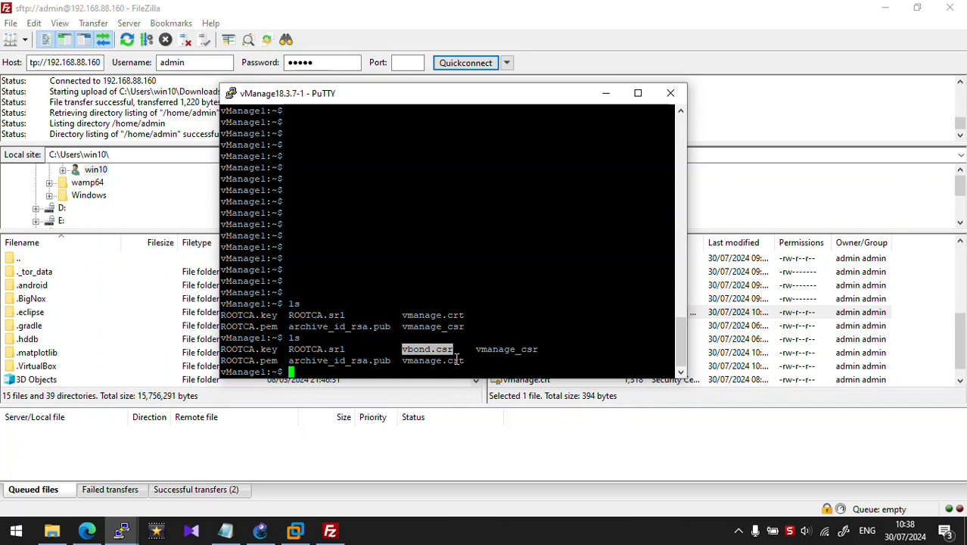
pyautogui.click(227, 527)
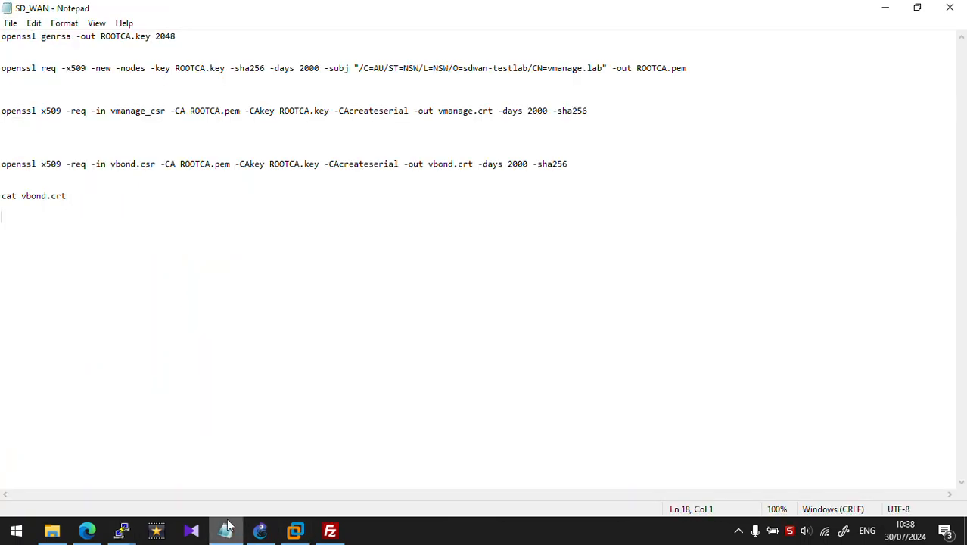
pyautogui.moveTo(569, 164); pyautogui.dragTo(3, 154)
pyautogui.hotkey('ctrl', 'c')
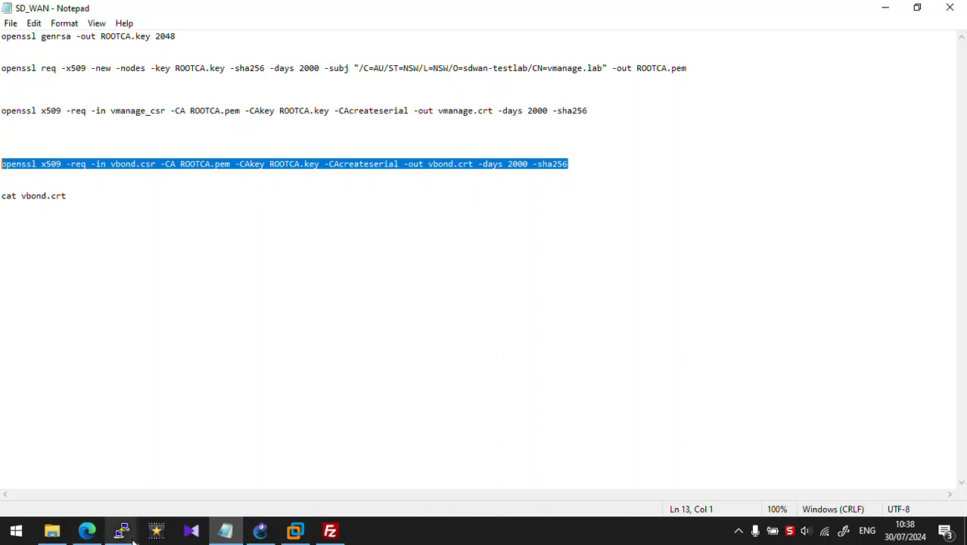
pyautogui.moveTo(120, 535)
pyautogui.click(95, 472)
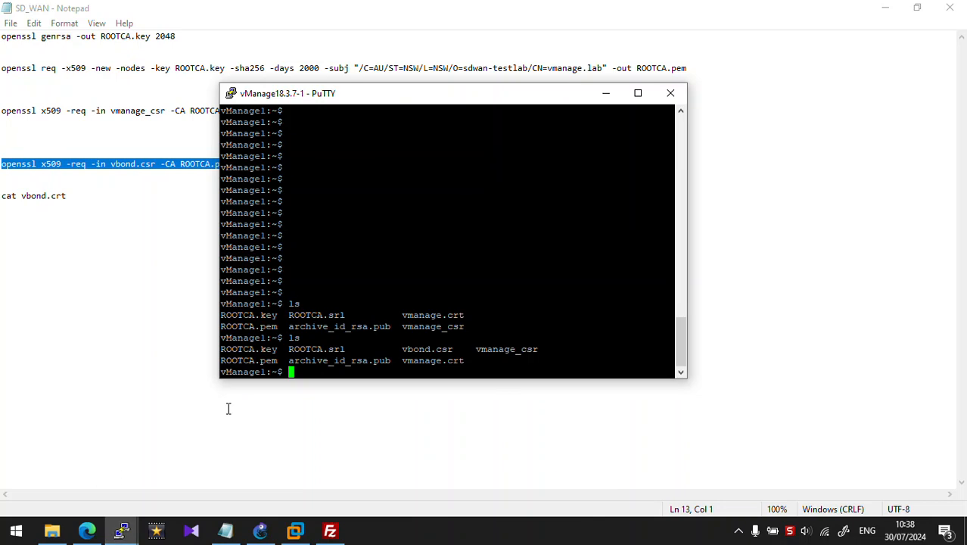
pyautogui.rightClick(308, 333)
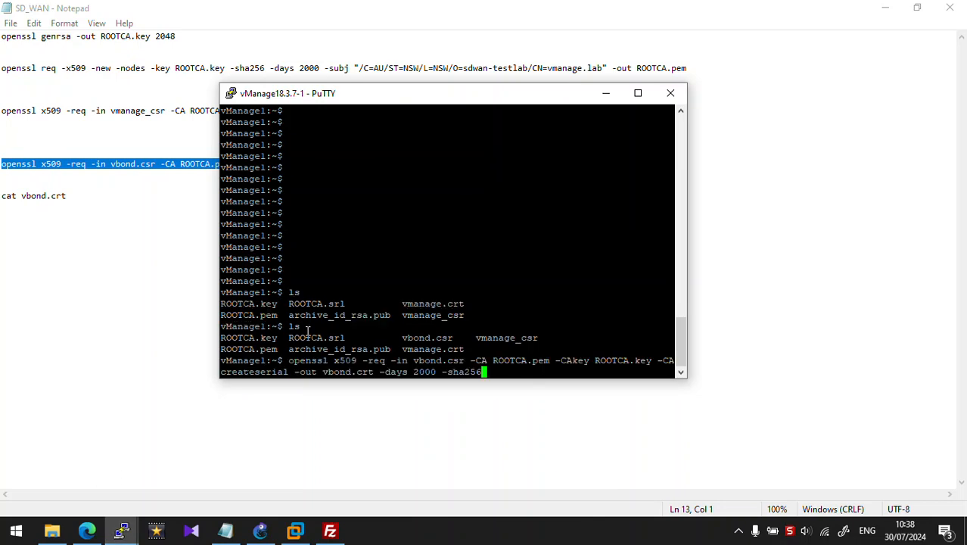
pyautogui.press('Return')
# Step: List files, print vbond.crt with cat, and copy the PEM certificate text
pyautogui.write('ls')
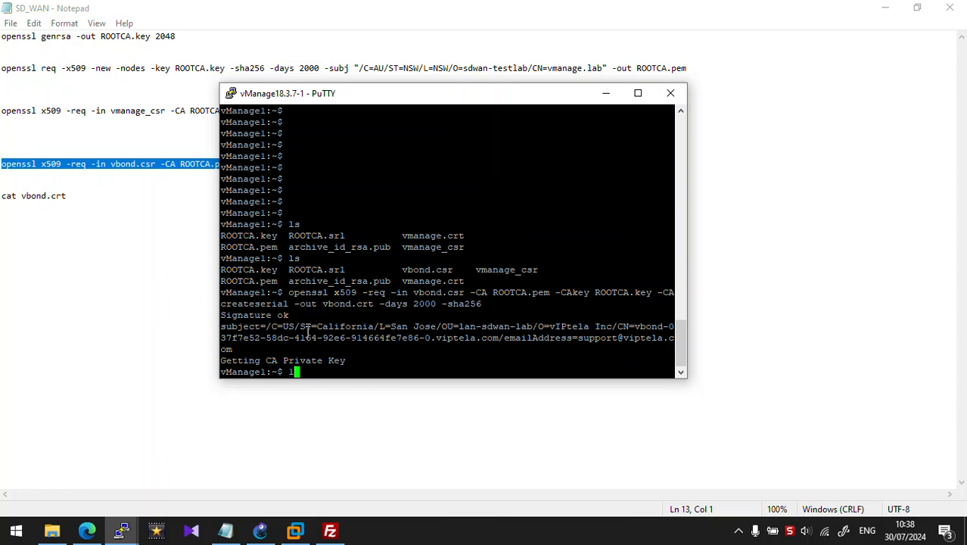
pyautogui.press('Return')
pyautogui.doubleClick(409, 350)
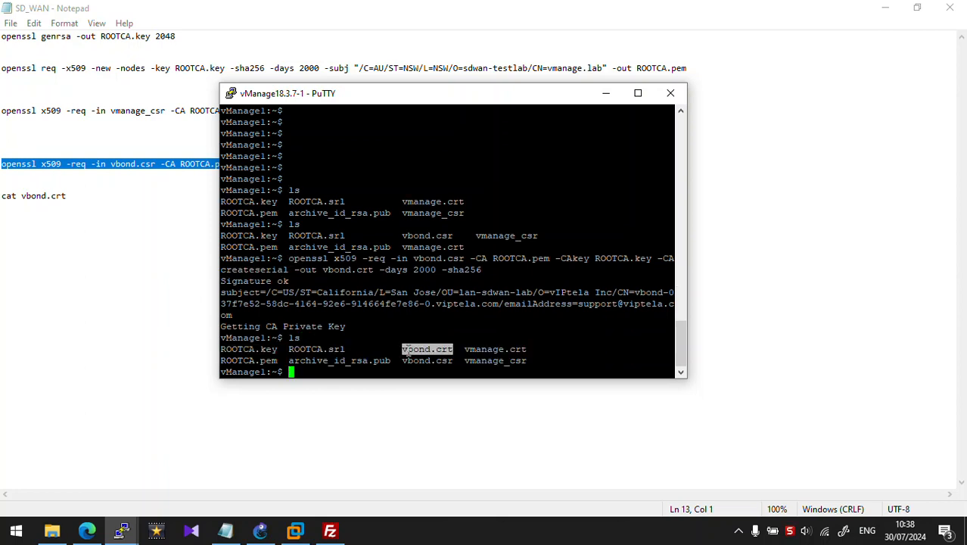
pyautogui.write('cat')
pyautogui.rightClick(409, 350)
pyautogui.press('Return')
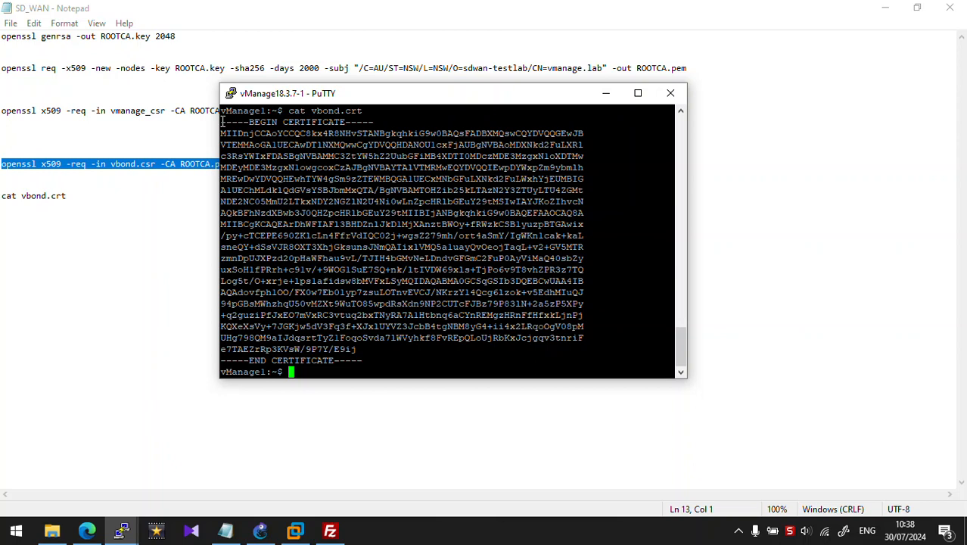
pyautogui.moveTo(221, 121); pyautogui.dragTo(363, 362)
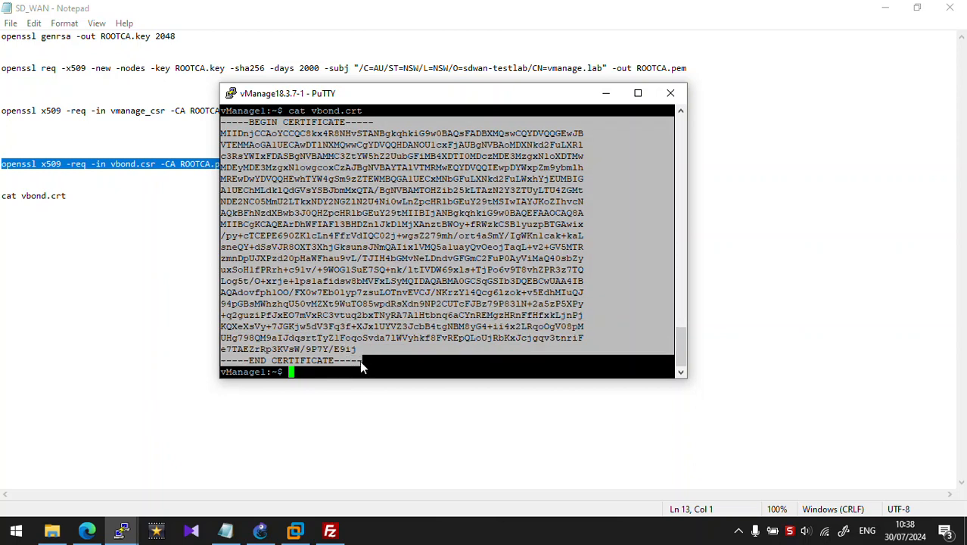
pyautogui.keyDown('ctrl'); pyautogui.rightClick(360, 360); pyautogui.keyUp('ctrl')
pyautogui.click(435, 119)
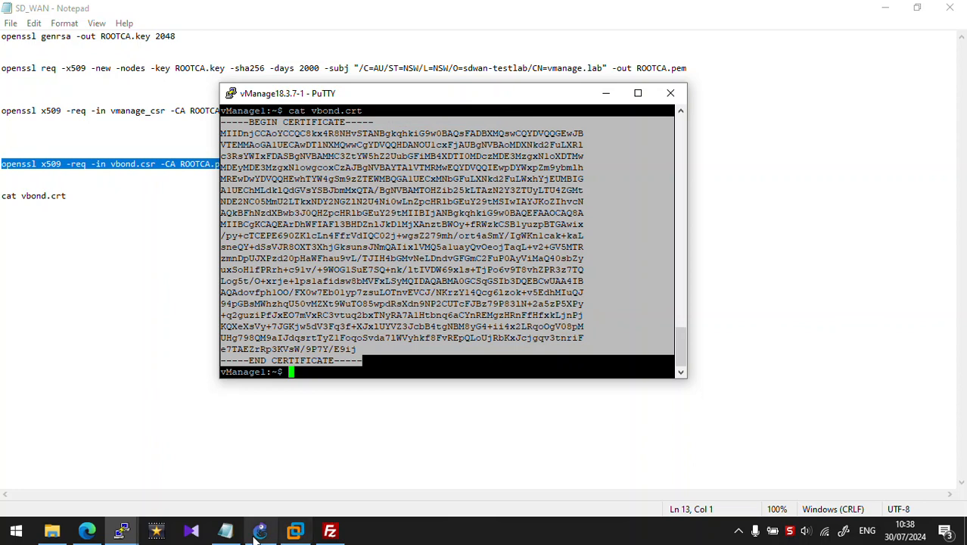
pyautogui.moveTo(255, 534)
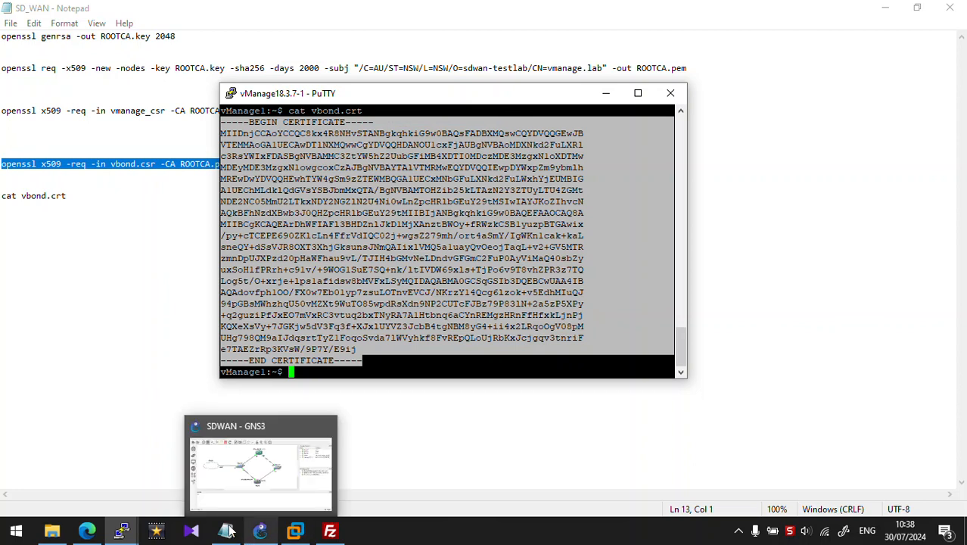
# Step: Paste the copied certificate into the vBond row's Install Certificate dialog and install it
pyautogui.click(87, 531)
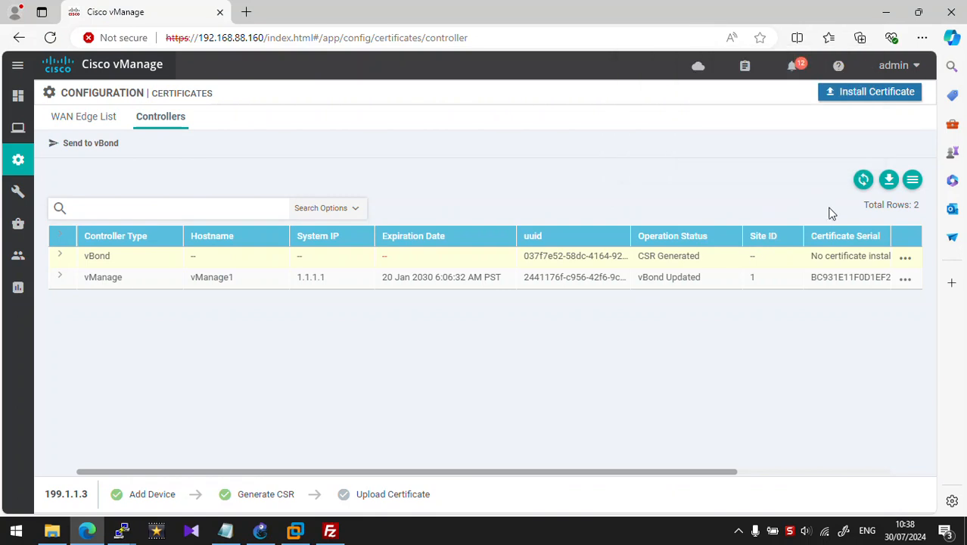
pyautogui.click(905, 259)
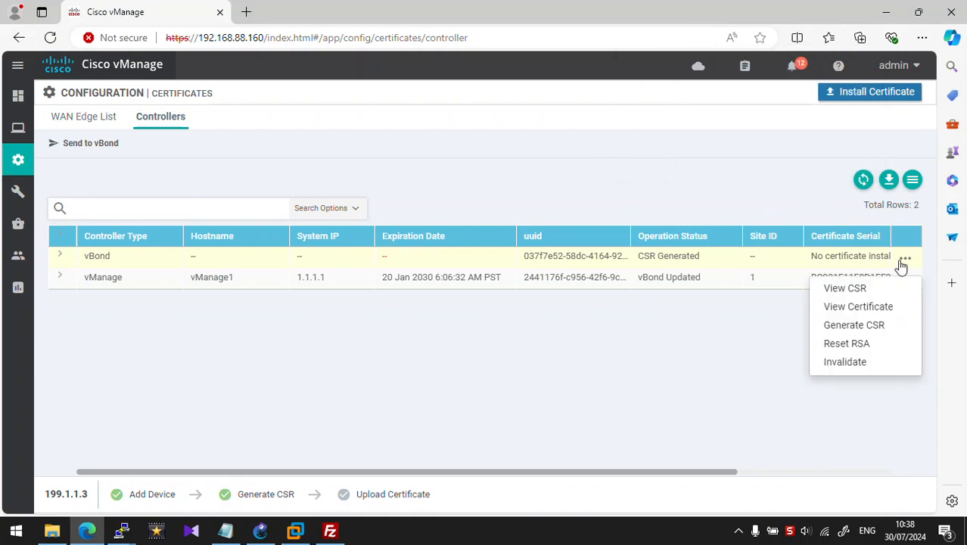
pyautogui.click(870, 92)
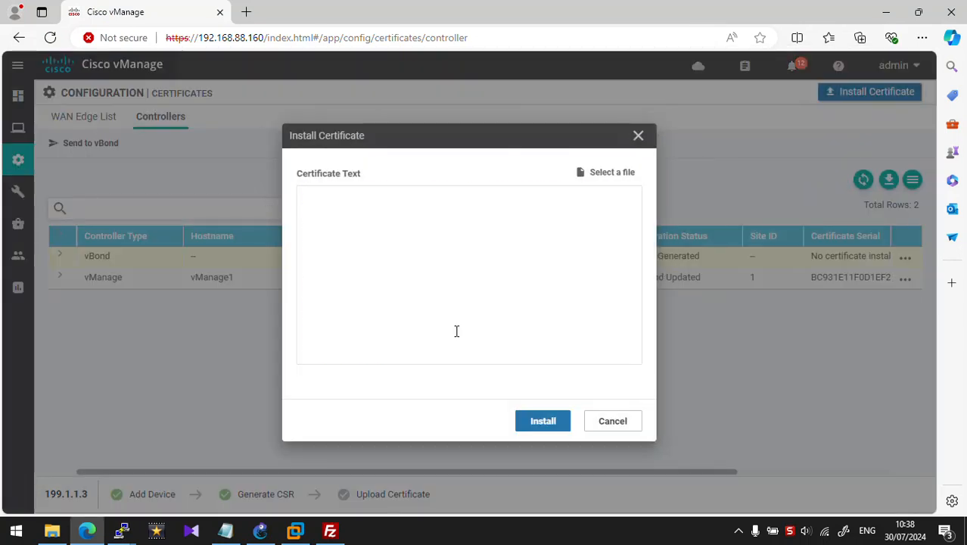
pyautogui.hotkey('ctrl', 'v')
pyautogui.click(542, 421)
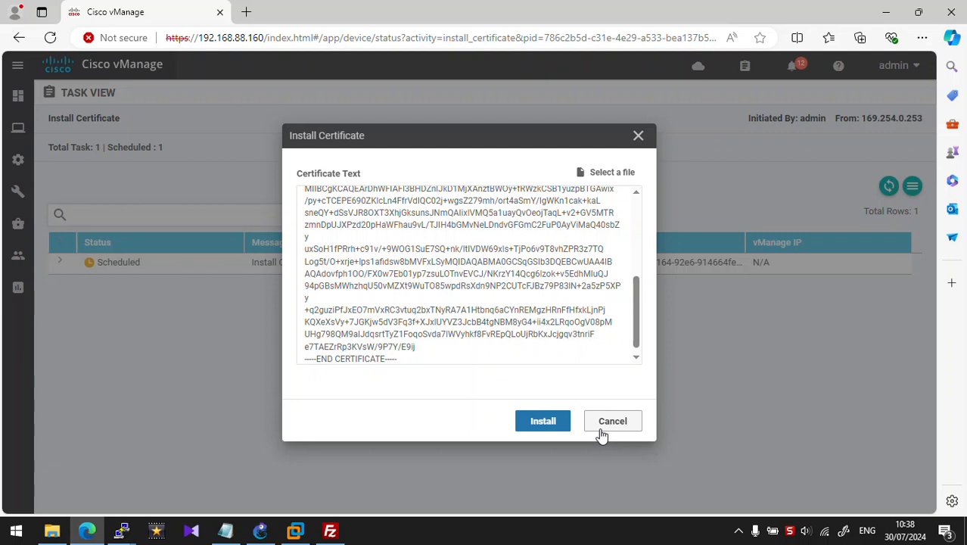
pyautogui.click(567, 429)
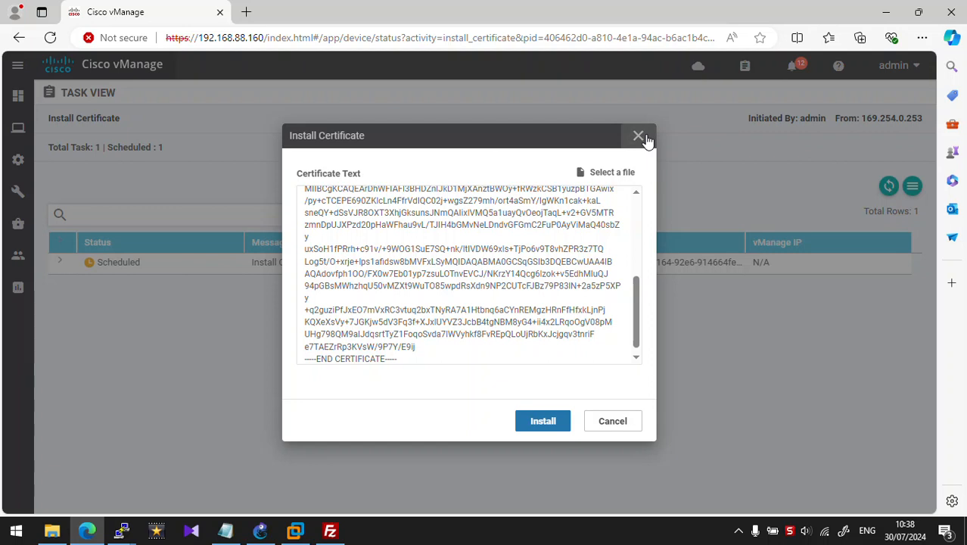
# Step: Reload the page and expand the cancelled install task's log
pyautogui.click(622, 38)
pyautogui.press('Return')
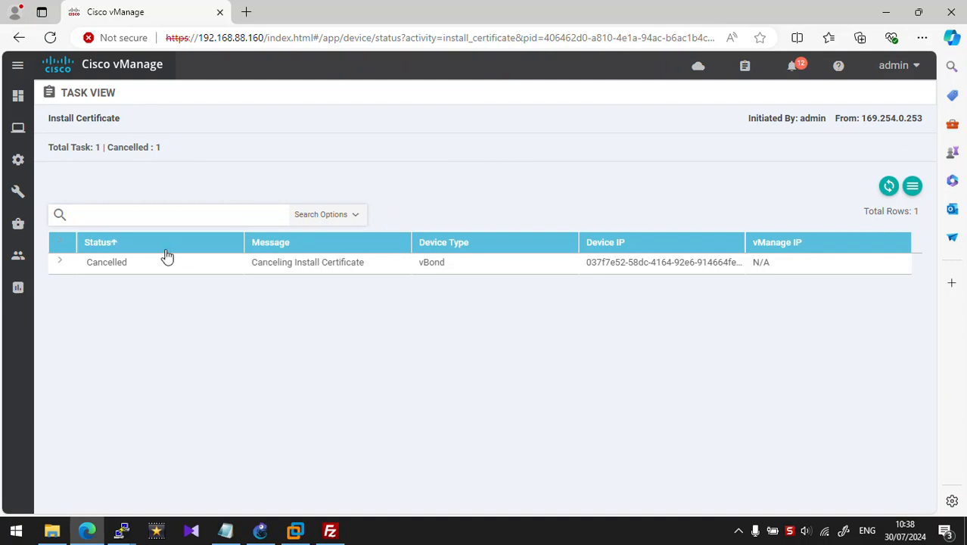
pyautogui.click(60, 265)
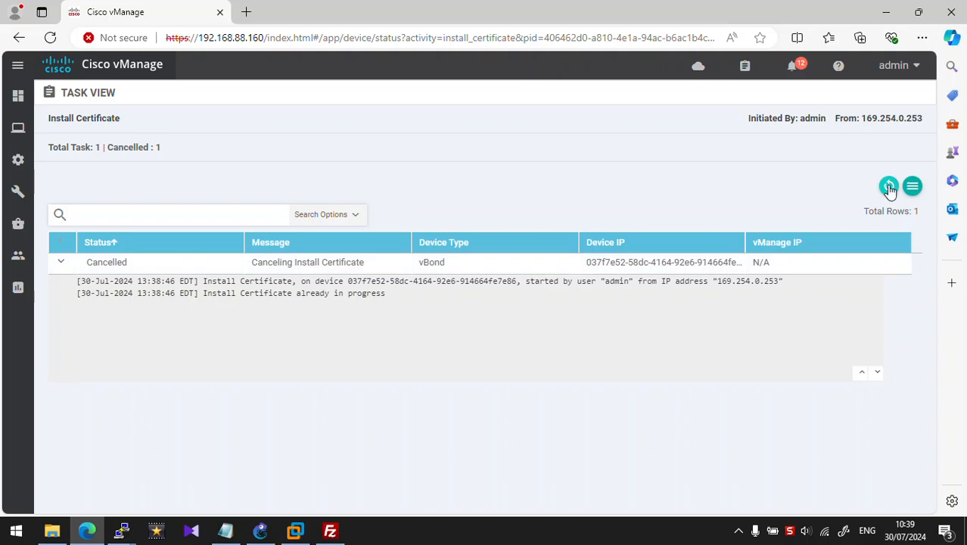
# Step: Confirm in the Controllers certificate list that vBond 1.1.1.3 is Installed with serial BC931E11F0D1EF49
pyautogui.moveTo(14, 137)
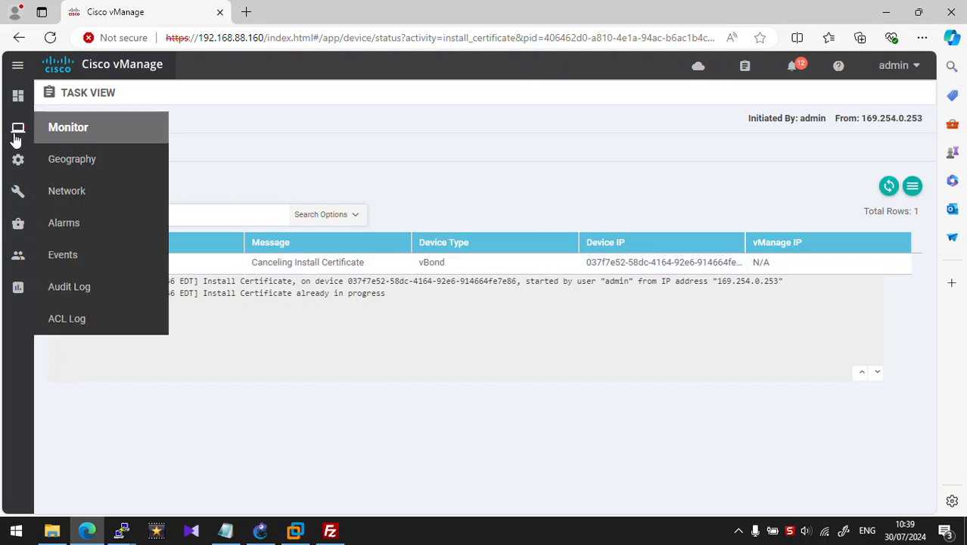
pyautogui.moveTo(17, 160)
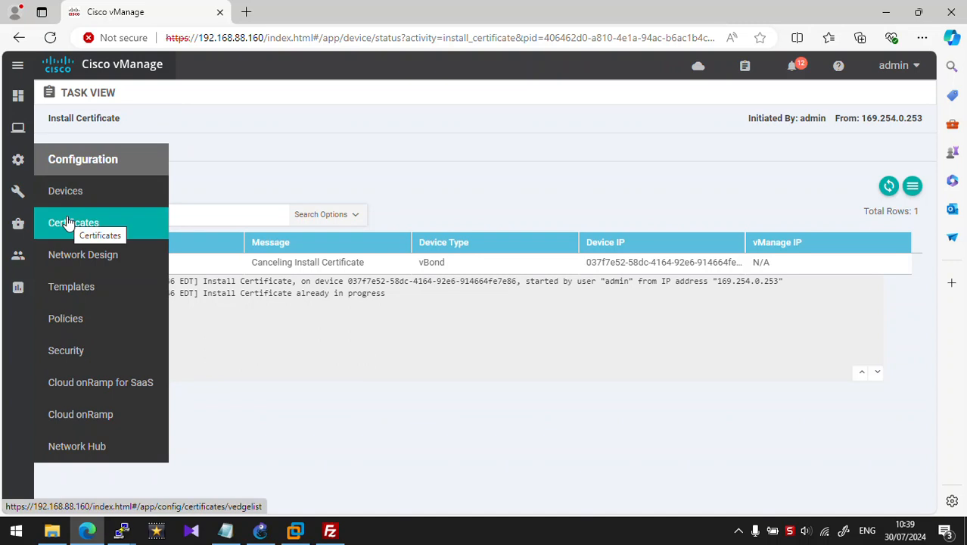
pyautogui.click(68, 222)
pyautogui.click(171, 118)
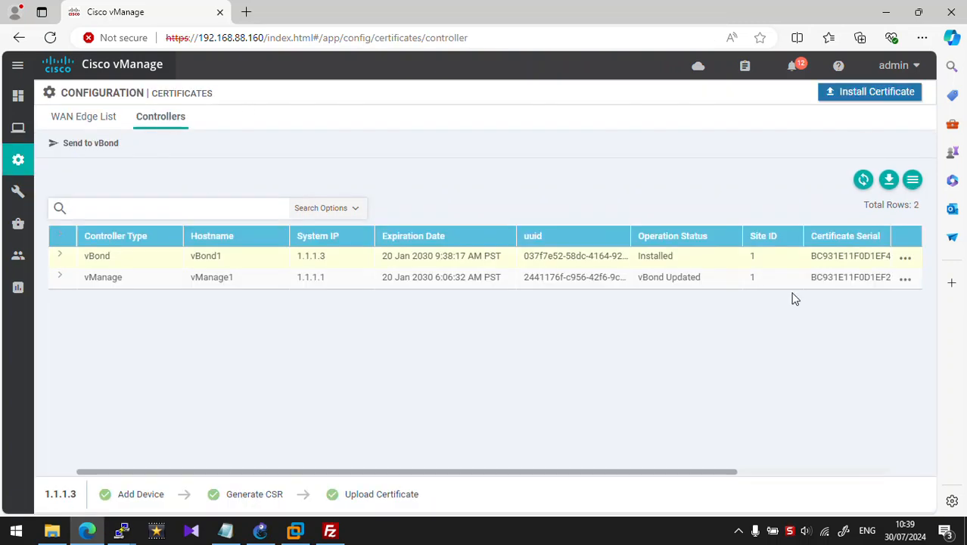
pyautogui.moveTo(682, 470); pyautogui.dragTo(874, 475)
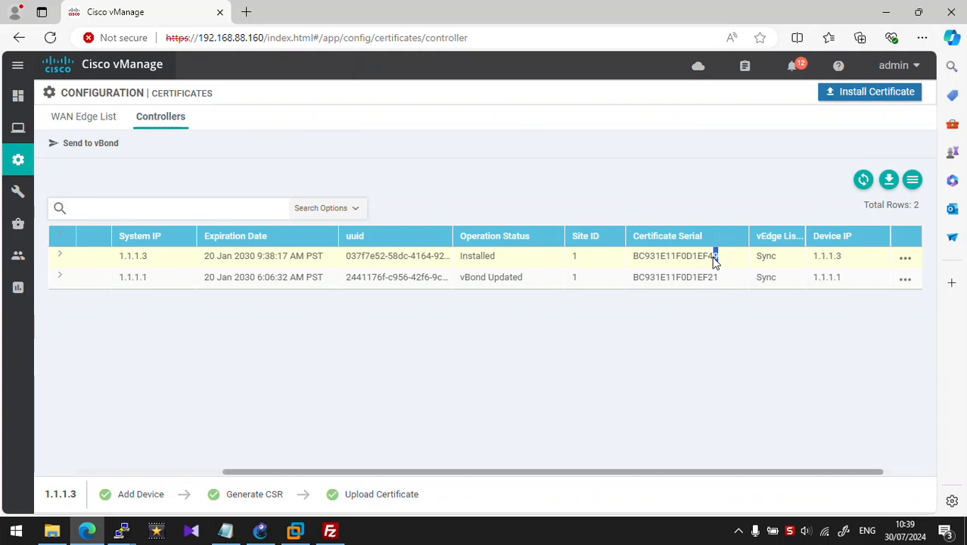
pyautogui.moveTo(719, 258); pyautogui.dragTo(635, 259)
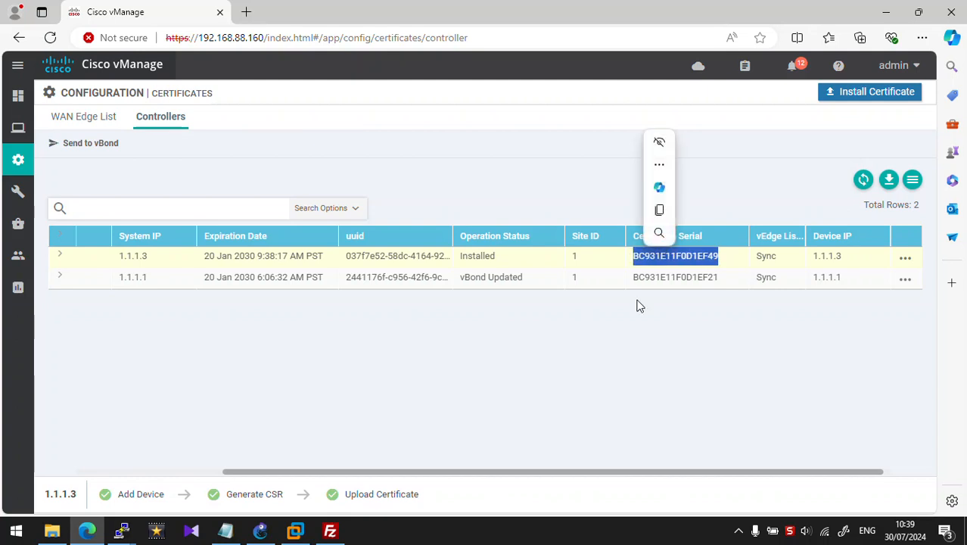
pyautogui.click(626, 344)
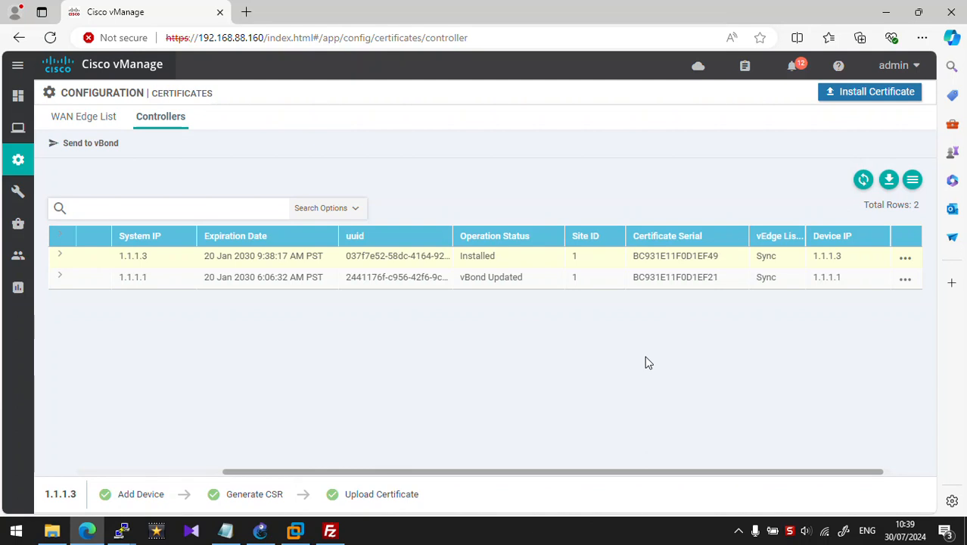
pyautogui.click(125, 534)
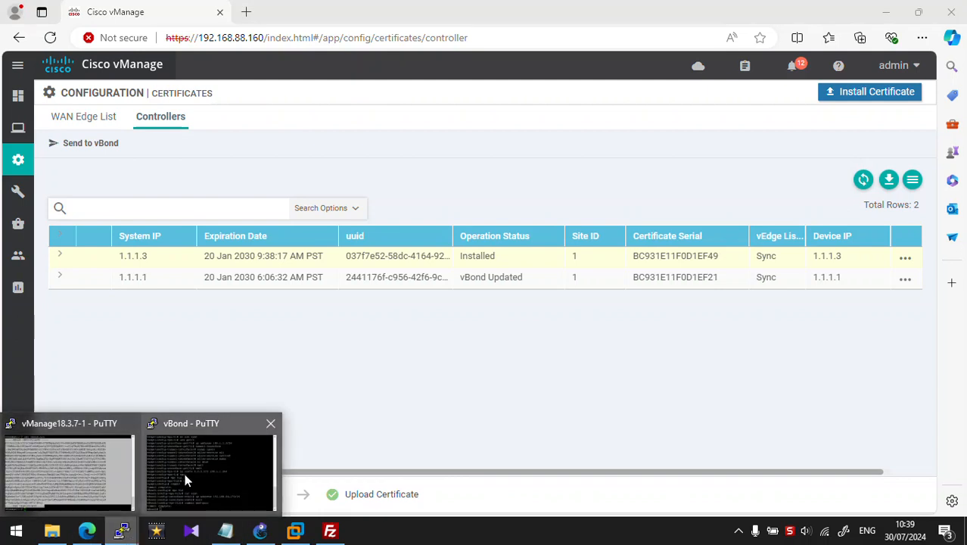
# Step: Run 'show int | tab' on vBond to check ge0/0 199.1.1.3 and eth0 192.168.88.170 are up
pyautogui.click(189, 479)
pyautogui.write('show int')
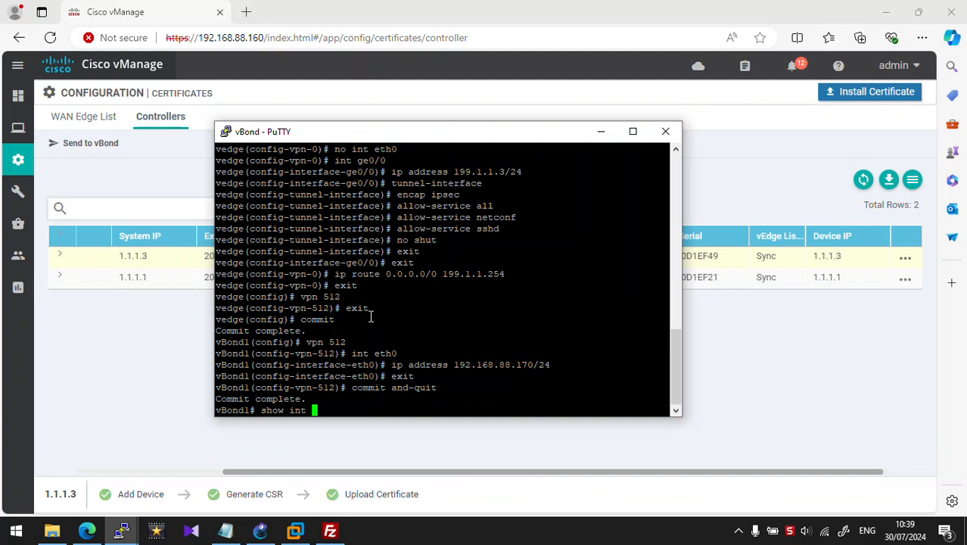
pyautogui.press('Return')
pyautogui.hotkey('ctrl', 'c')
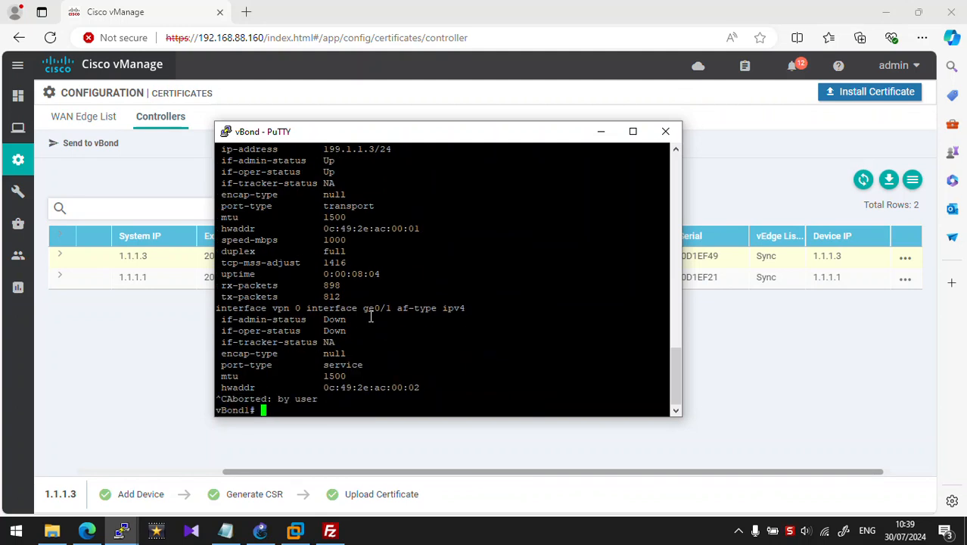
pyautogui.press('Up')
pyautogui.write('| tab')
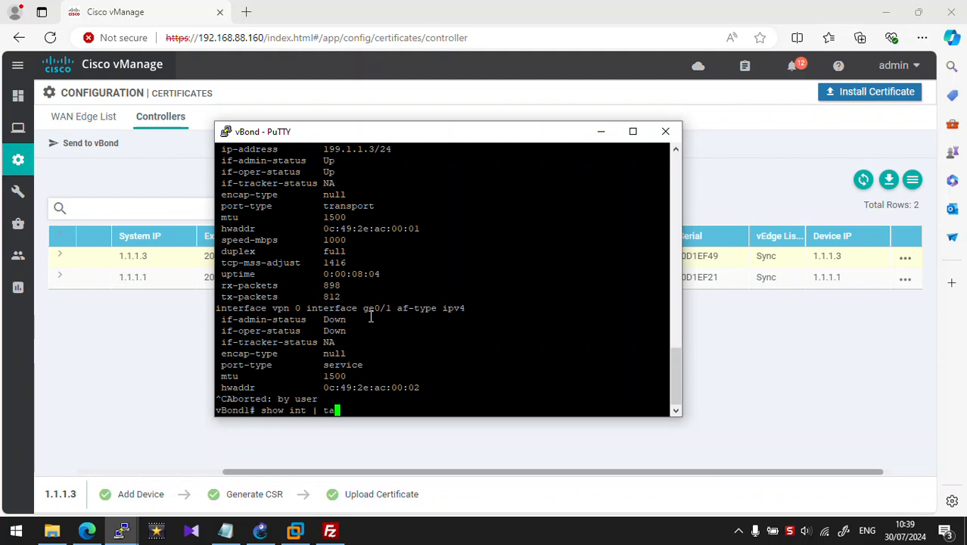
pyautogui.press('Return')
pyautogui.press('Return')
pyautogui.press('Return')
pyautogui.press('Return')
pyautogui.press('Return')
pyautogui.press('Return')
pyautogui.press('Return')
pyautogui.press('Return')
pyautogui.press('Return')
pyautogui.press('Return')
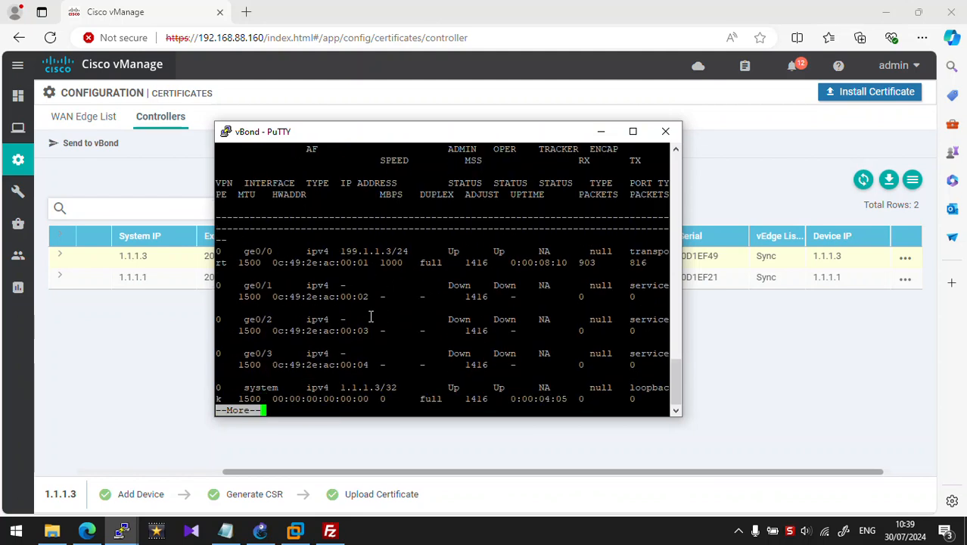
pyautogui.press('q')
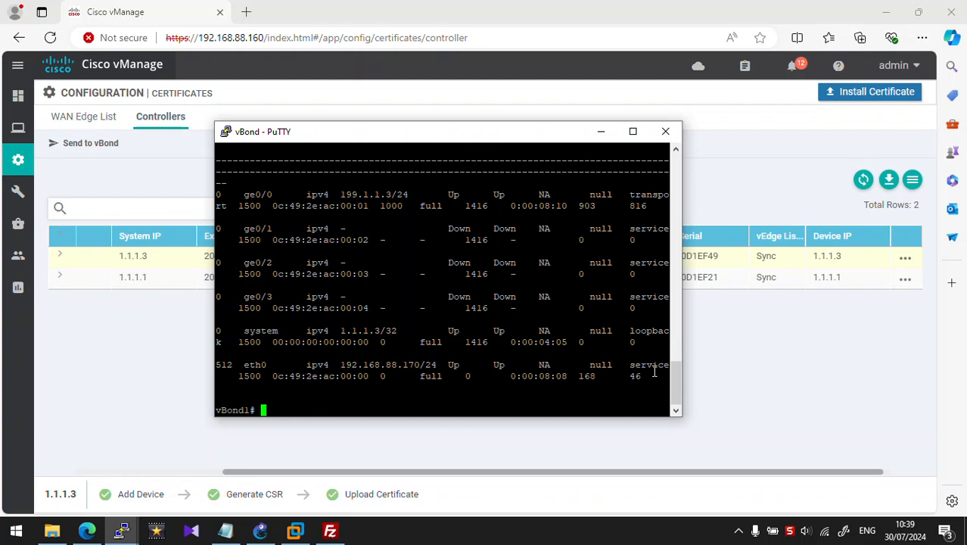
pyautogui.moveTo(511, 376); pyautogui.dragTo(232, 195)
pyautogui.click(780, 430)
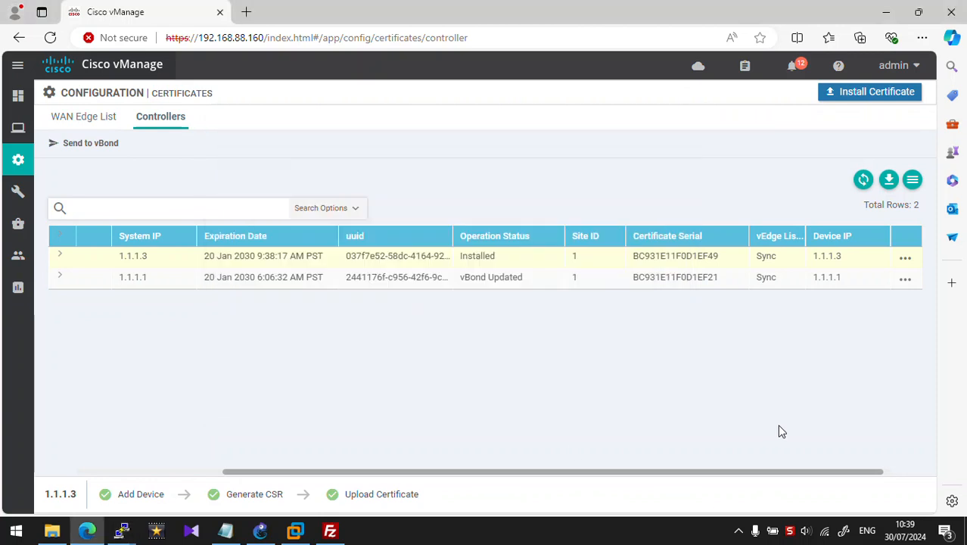